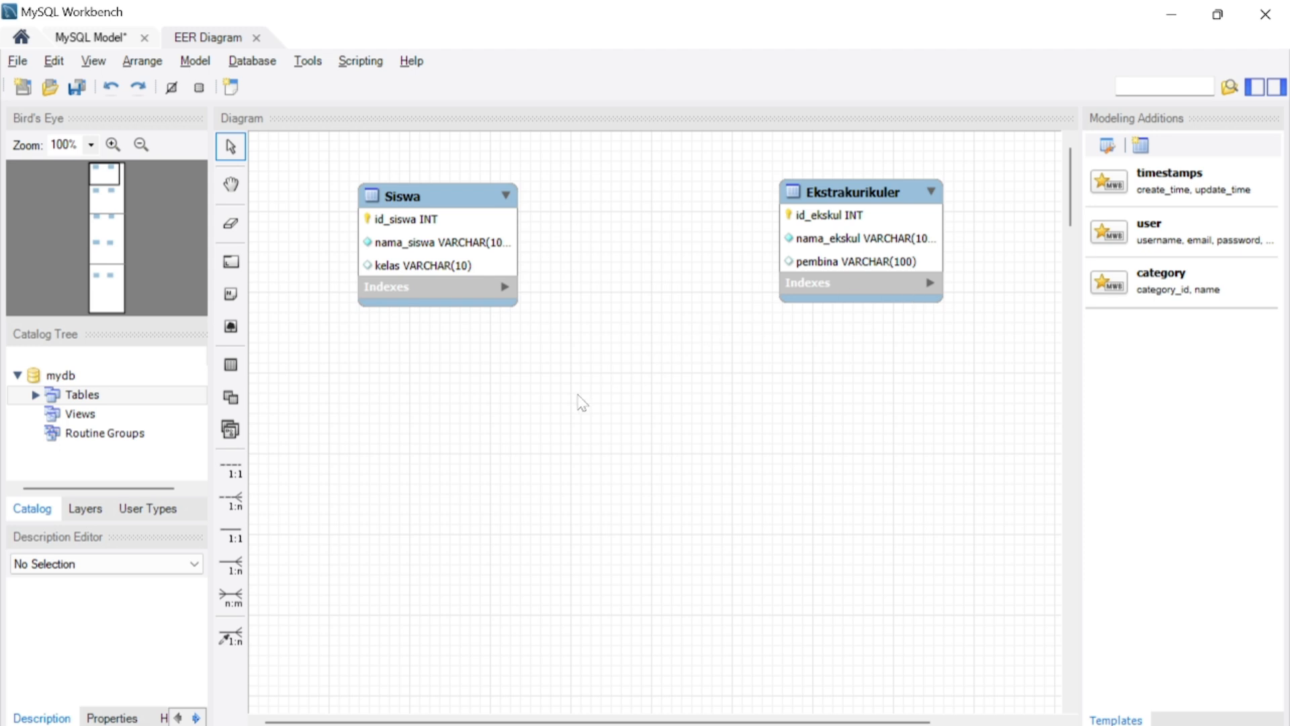
- Create an n:m identifying relationship between Siswa and Ekstrakurikuler, and move the junction table below and between the two tables
left_click(232, 597)
left_click(463, 282)
left_click(808, 250)
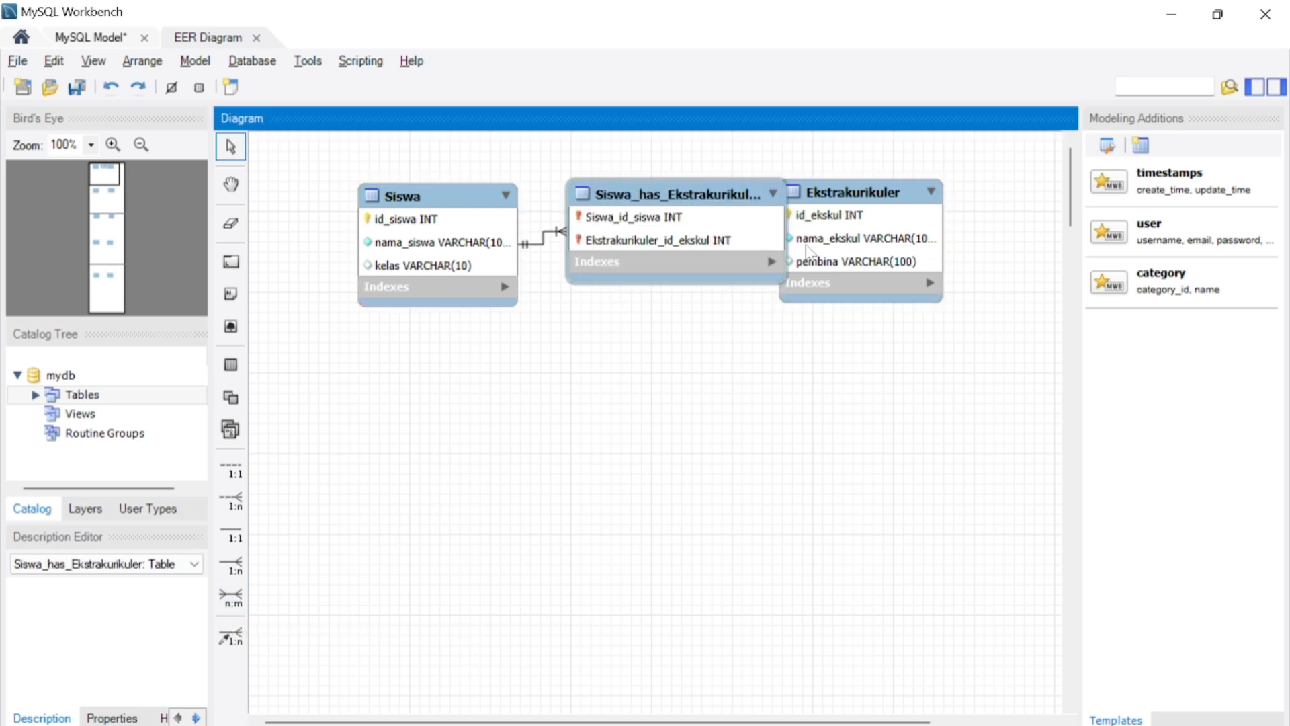
left_click(682, 248)
double_click(682, 249)
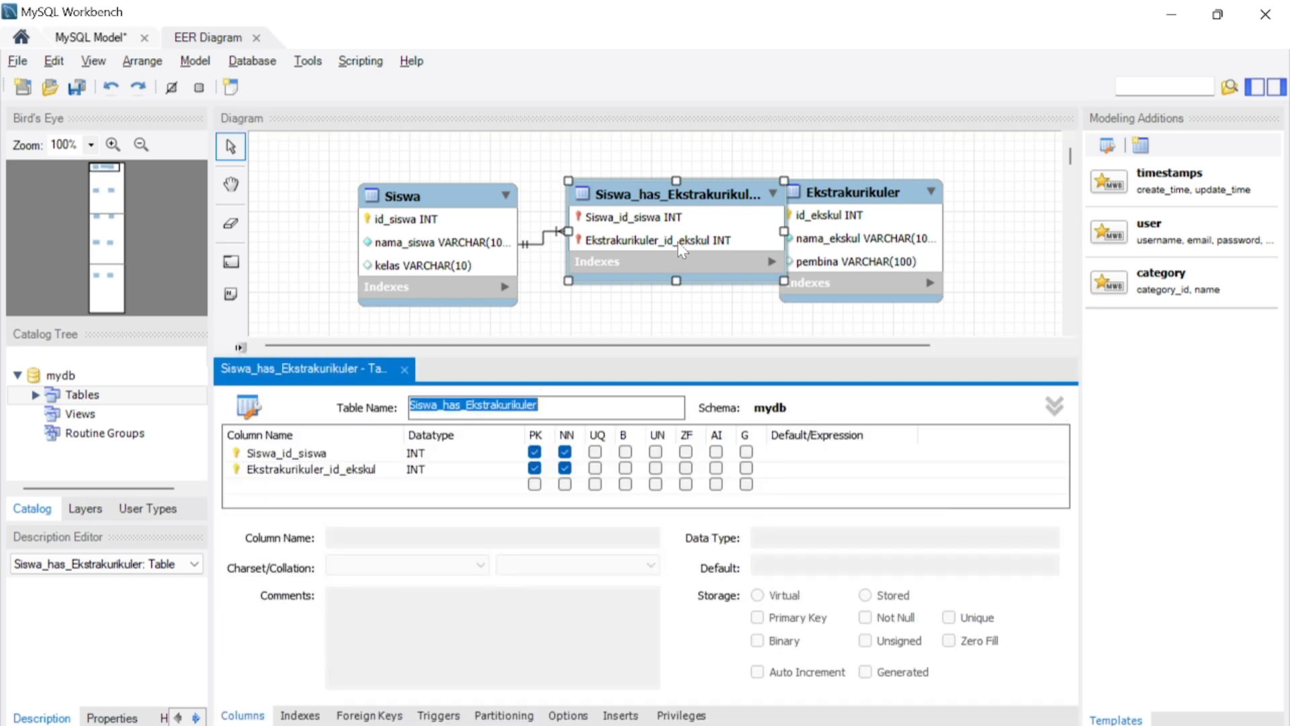
left_click(405, 368)
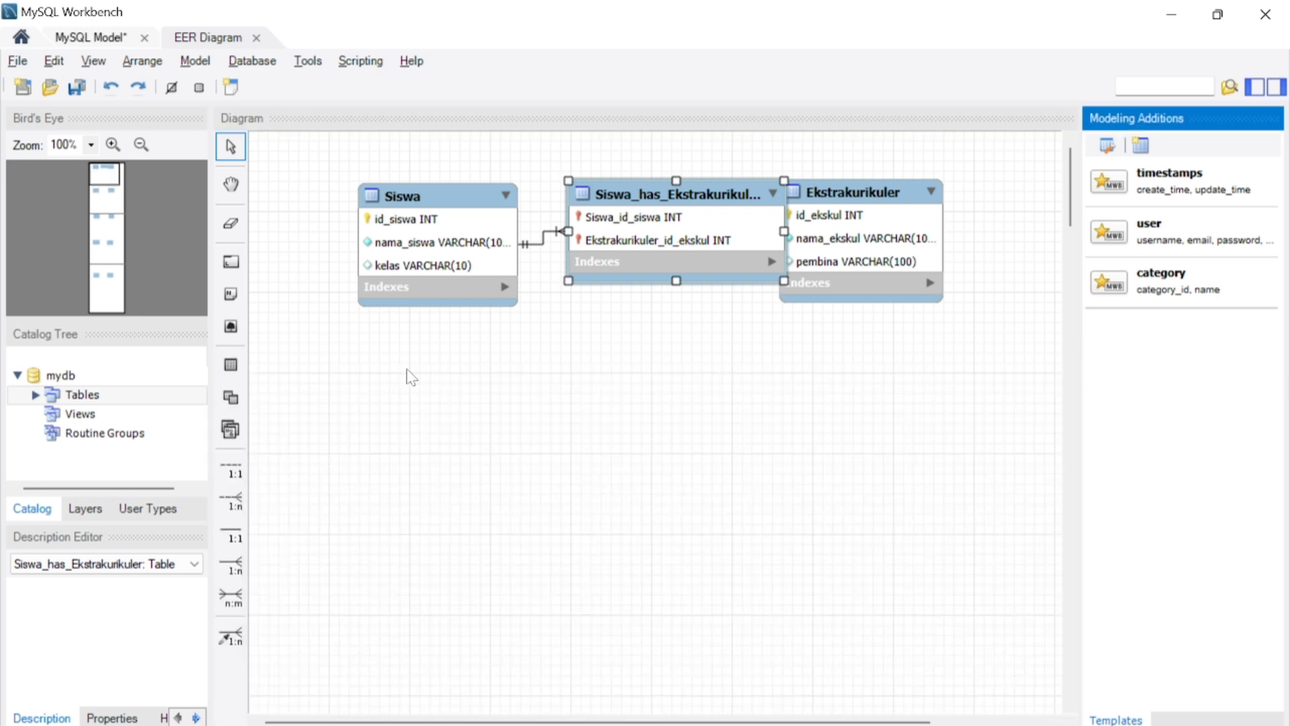
left_click(409, 374)
left_click_drag(622, 260, 595, 424)
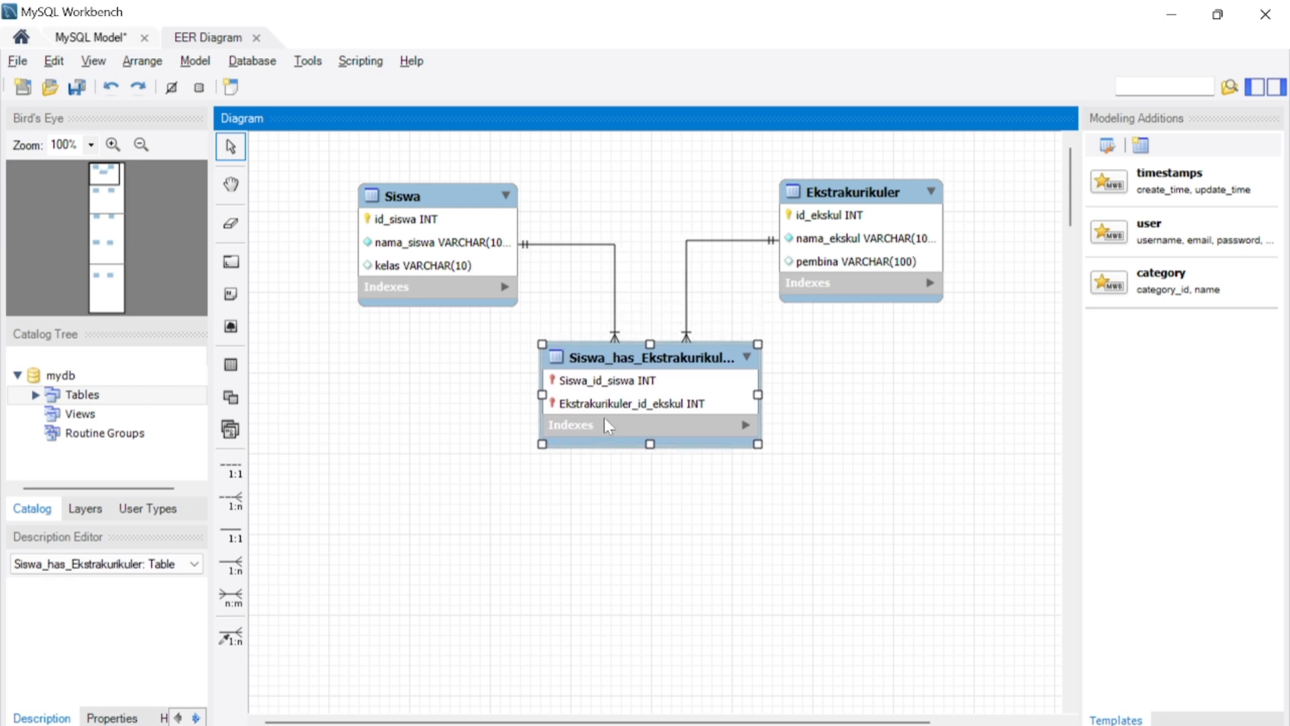
- Add a jabatan column of type VARCHAR(45) to the Siswa–Ekstrakurikuler junction table and close its editor
double_click(603, 417)
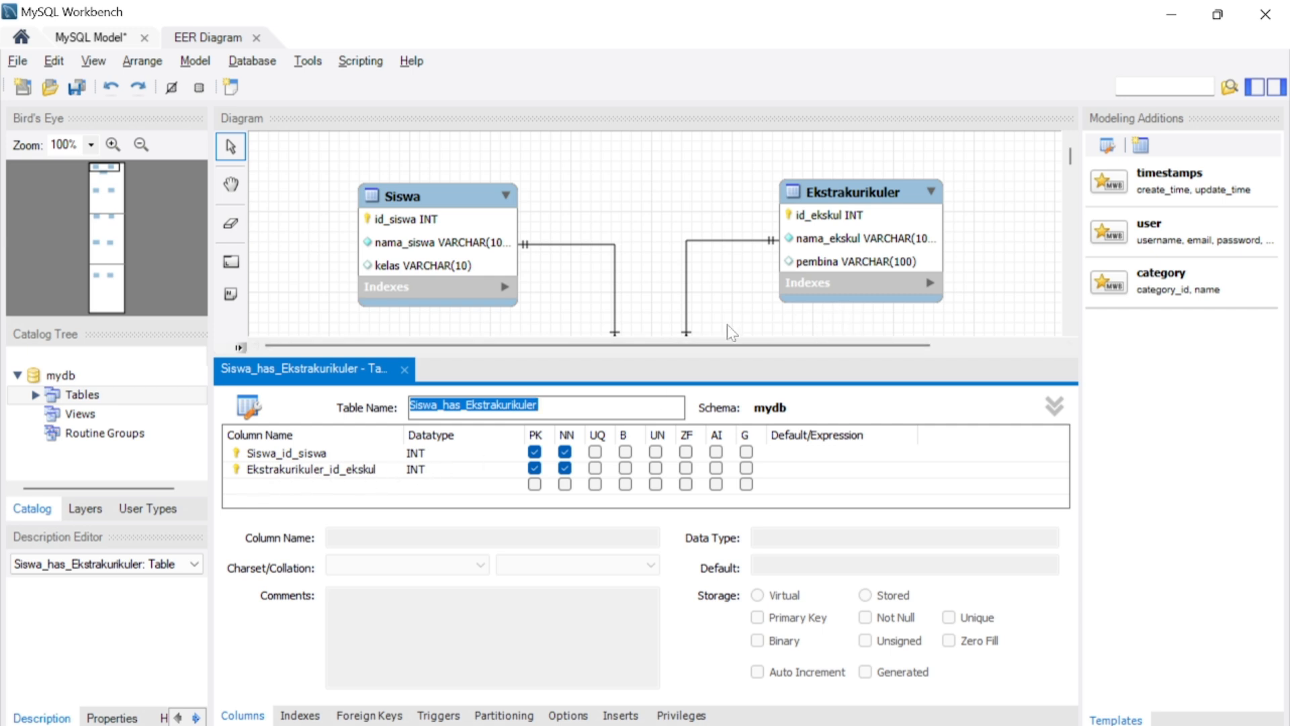
double_click(324, 487)
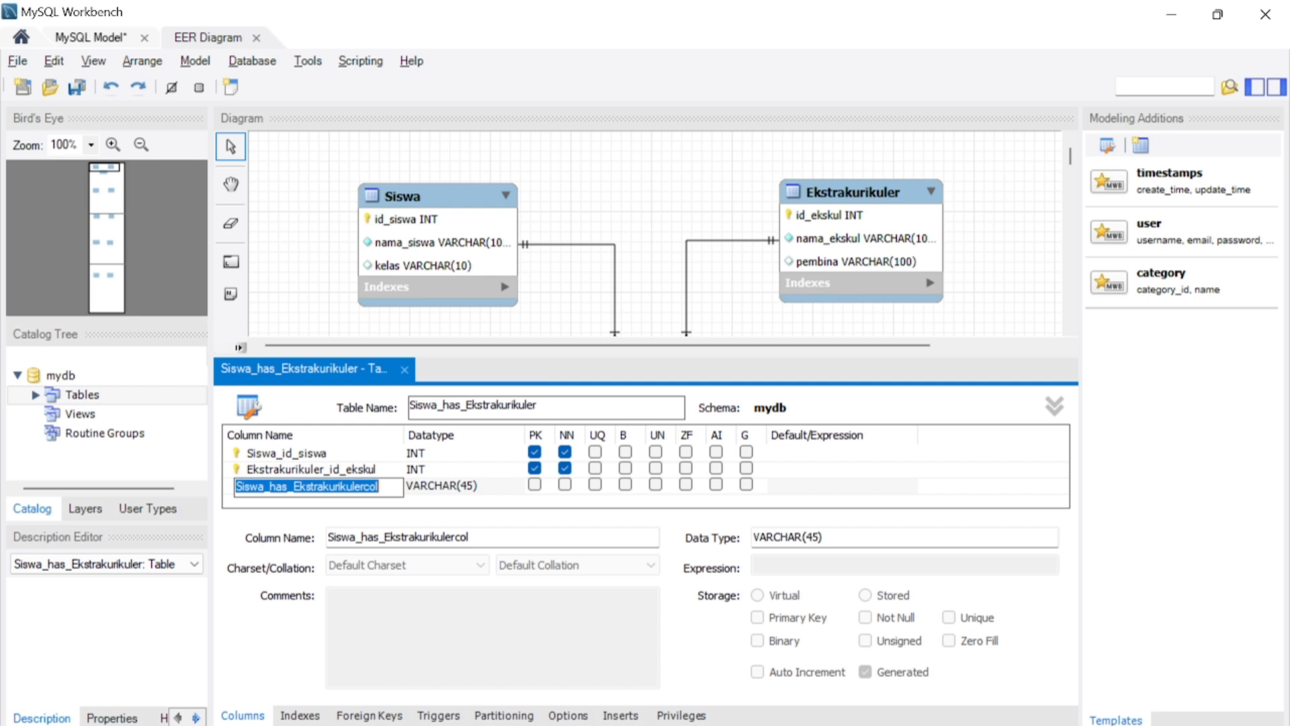
type("ja")
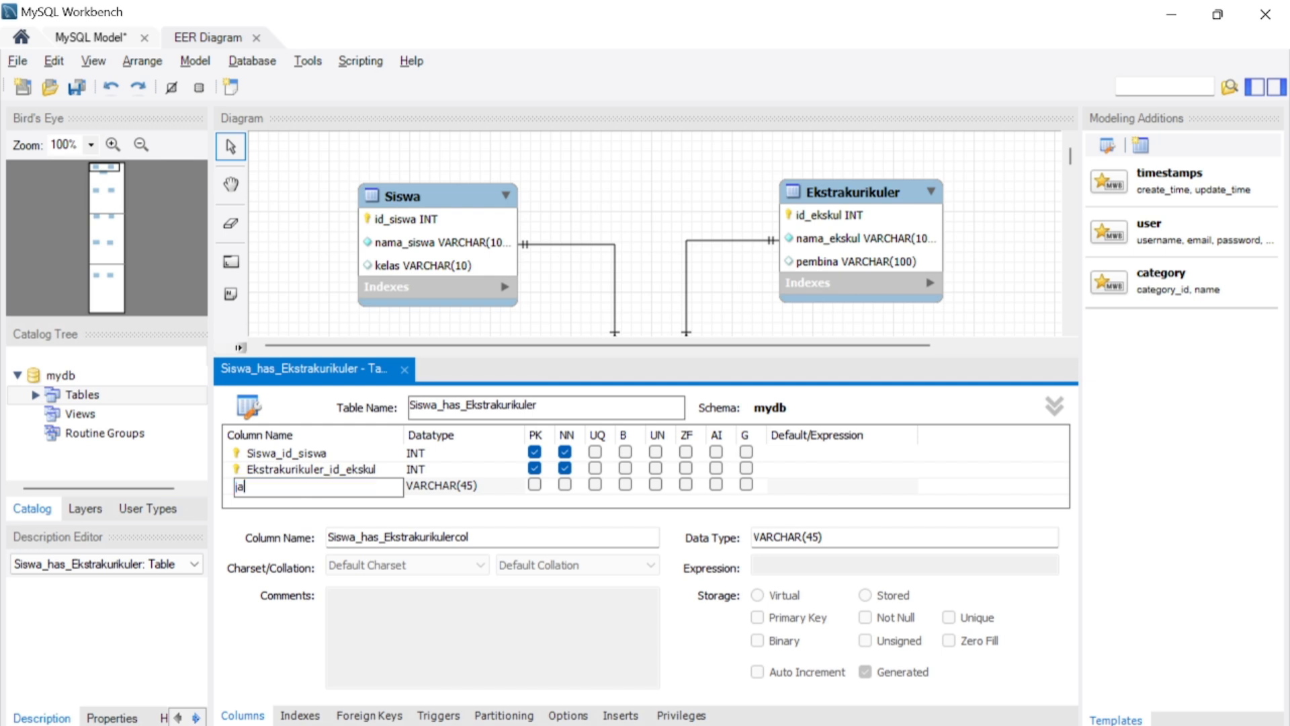
type("batan")
left_click(404, 369)
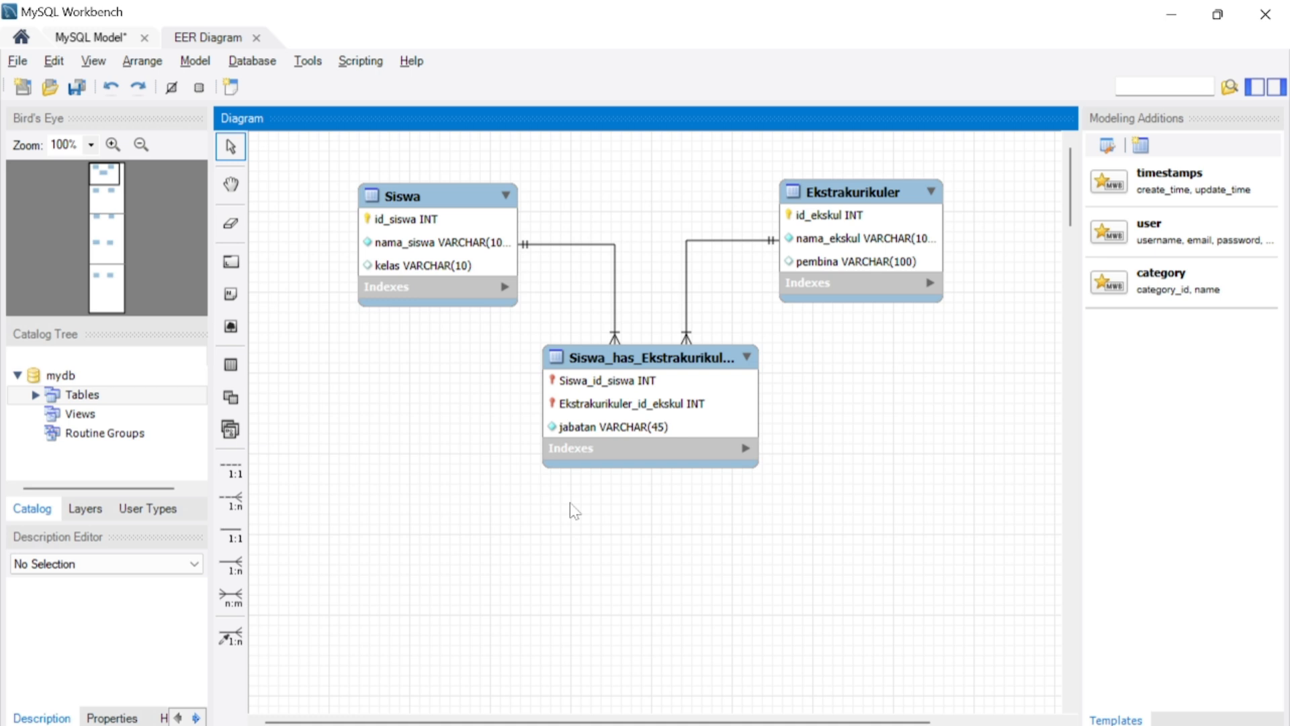
- Create an n:m identifying relationship between Produk and Supplier, and move the junction table below and between the two tables
scroll(712, 375, "down", 10)
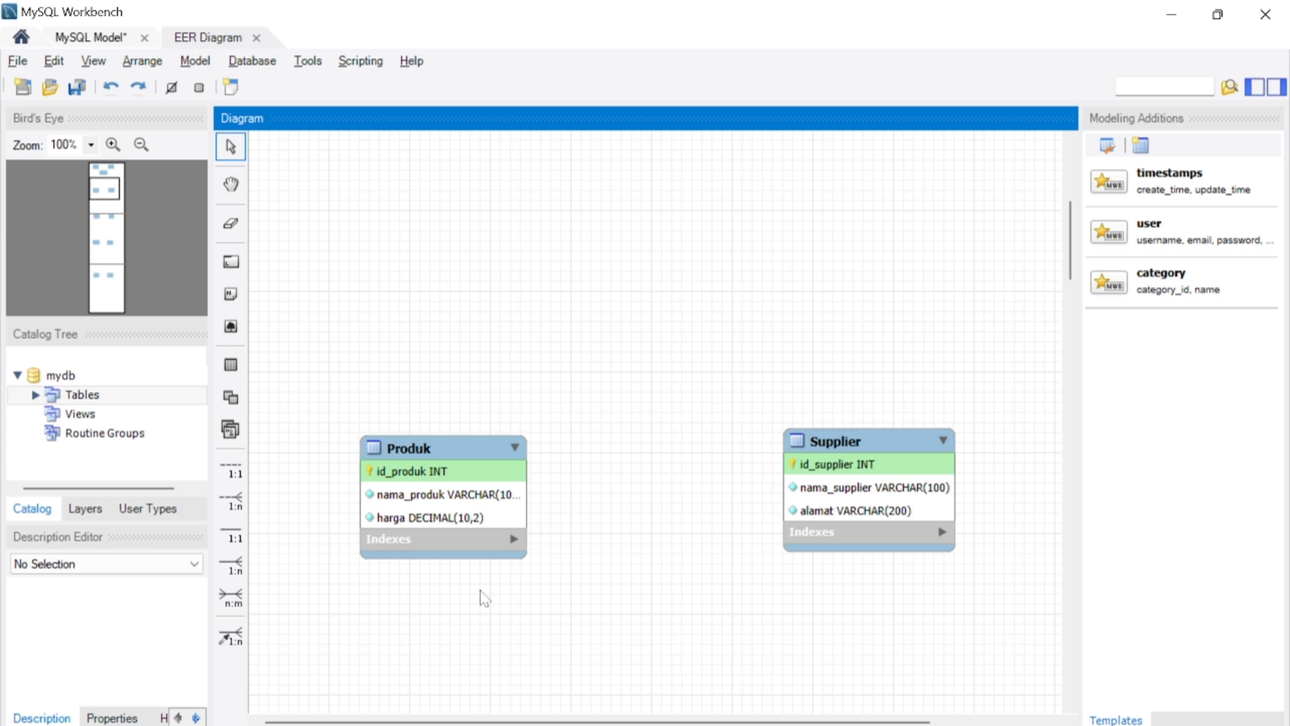
scroll(483, 596, "down", 1)
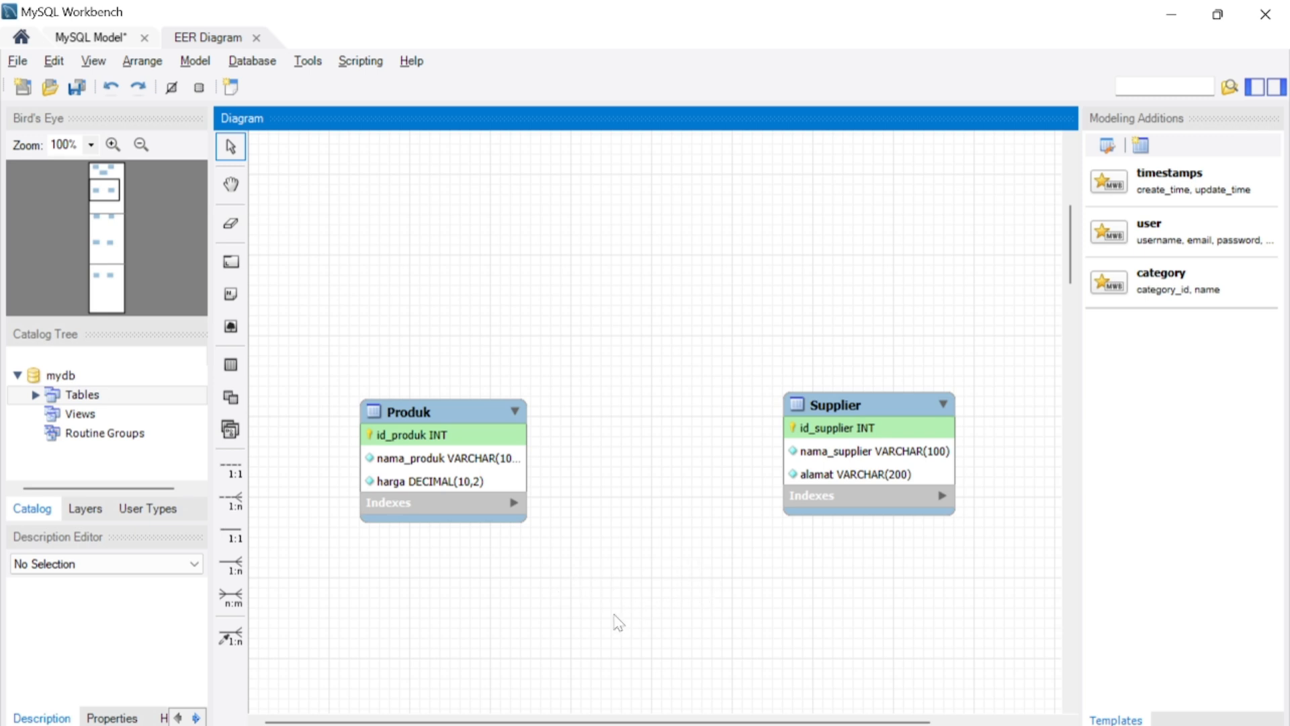
left_click(230, 598)
left_click(485, 497)
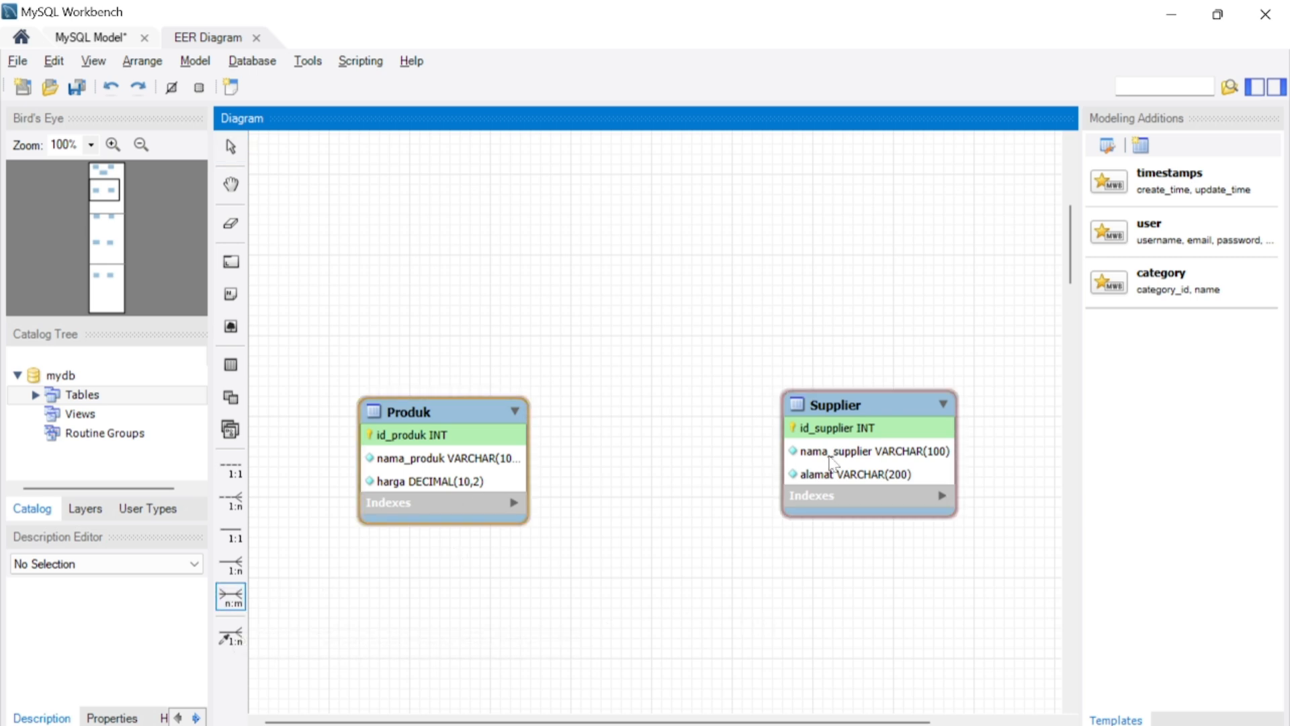
left_click(796, 457)
left_click_drag(666, 462, 656, 611)
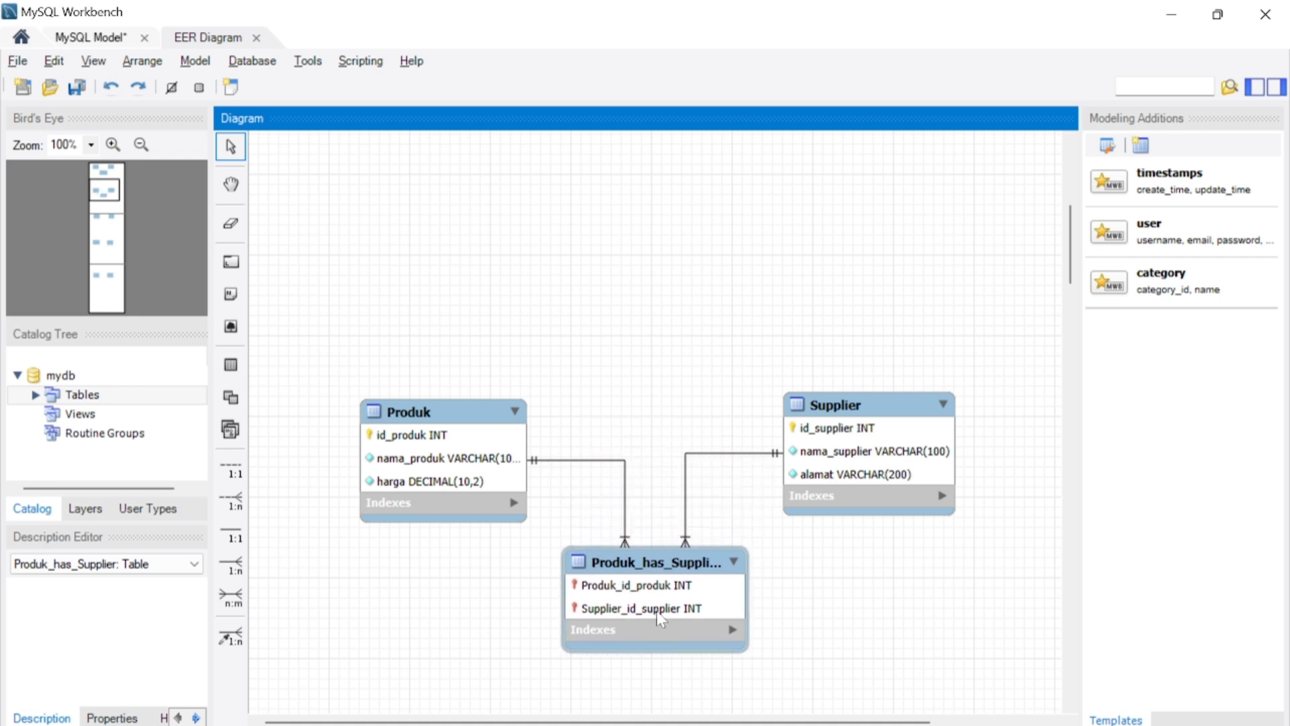
- Open the Produk–Supplier junction table for editing and add a column named tanggal_pasok
double_click(655, 610)
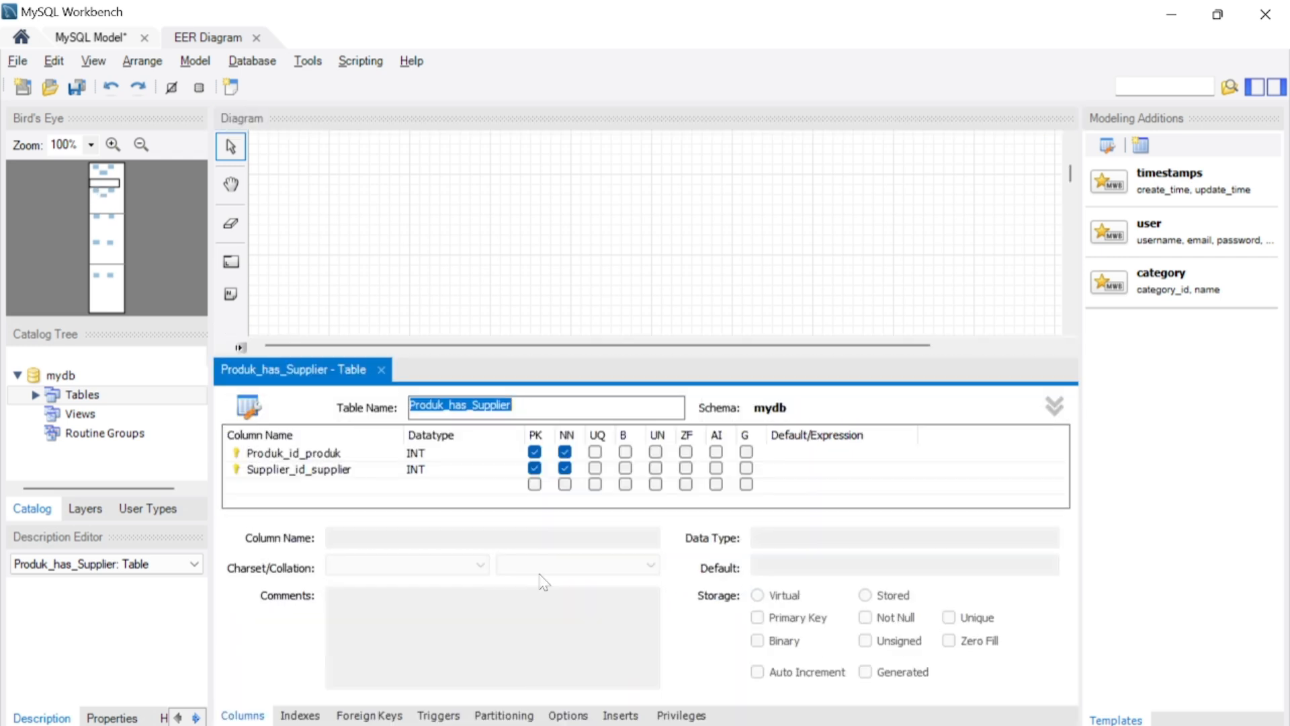
left_click(264, 485)
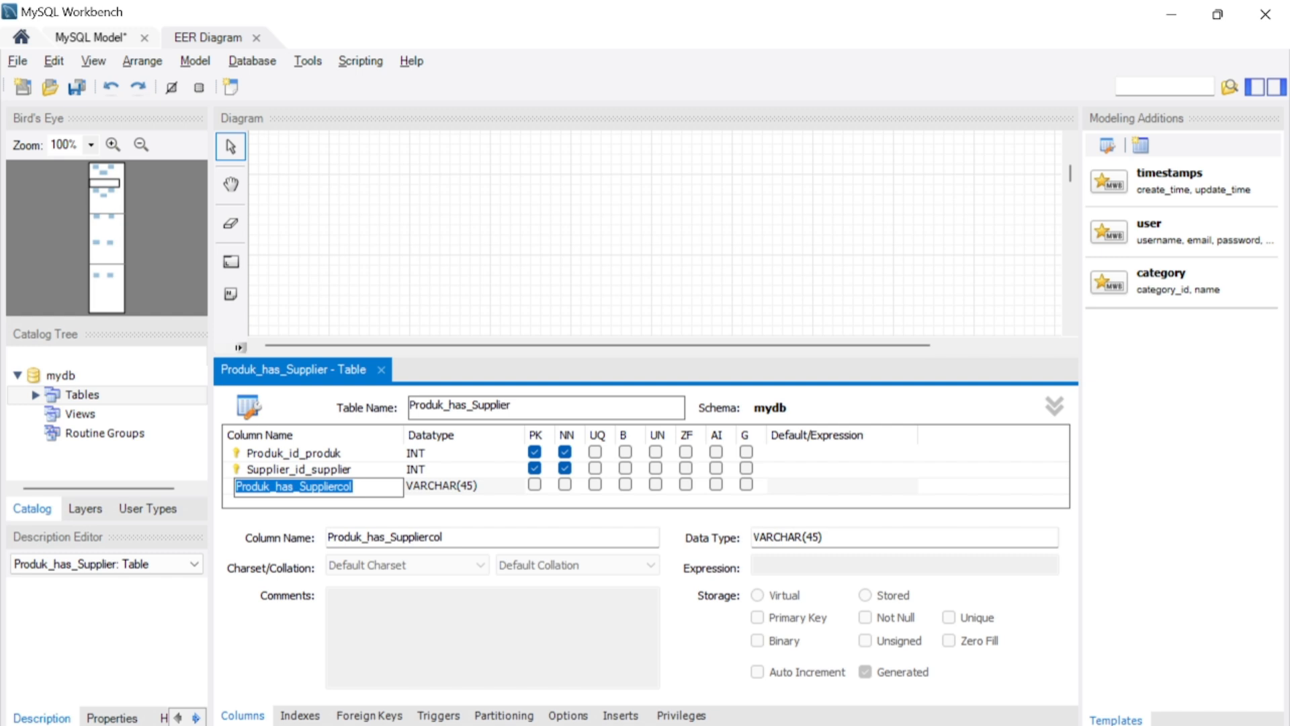
type("ta")
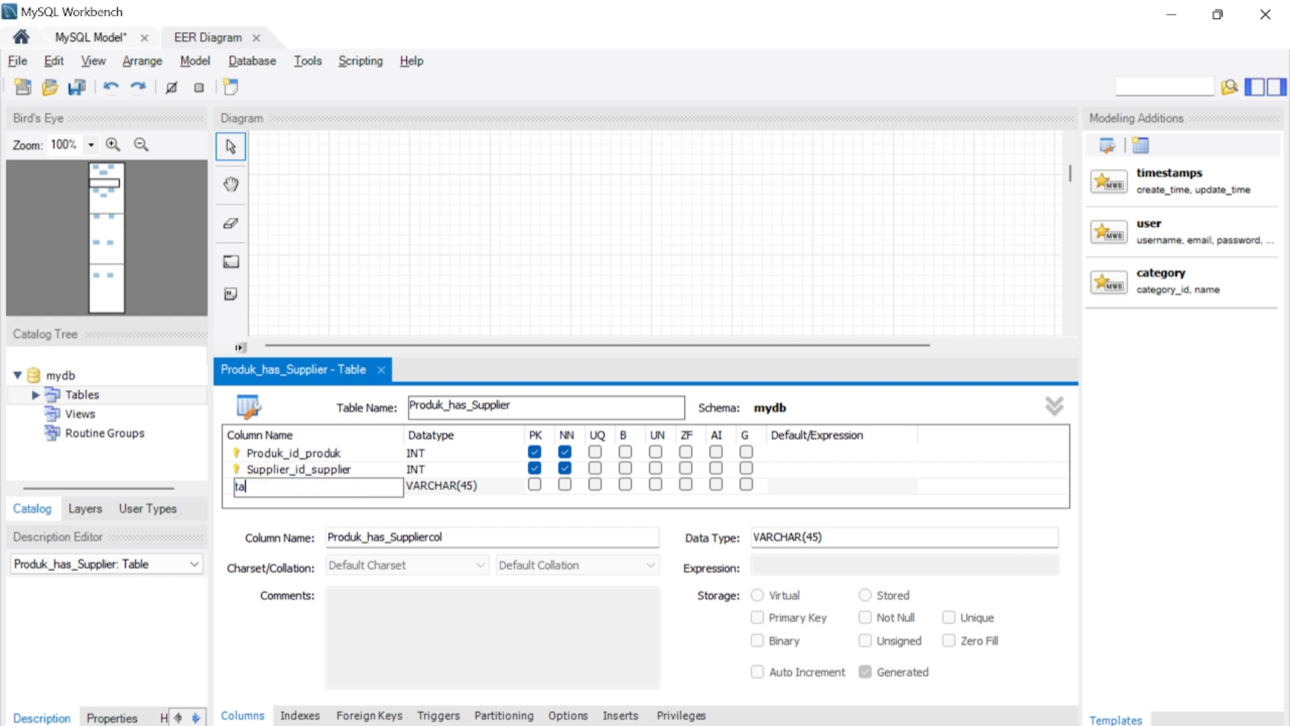
type("nggal_pasok")
- Set the tanggal_pasok column's data type to DATE and make it not null
key("Tab")
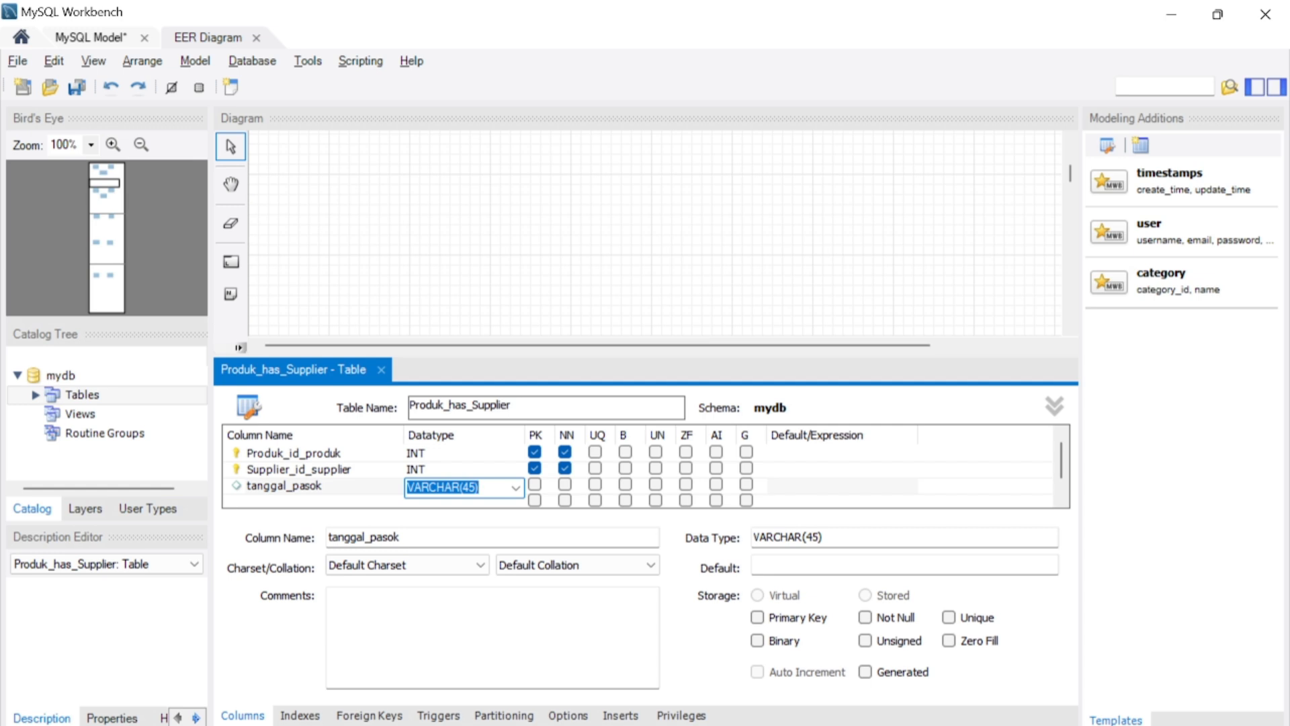
type("da")
key("BackSpace")
key("BackSpace")
key("Caps_Lock")
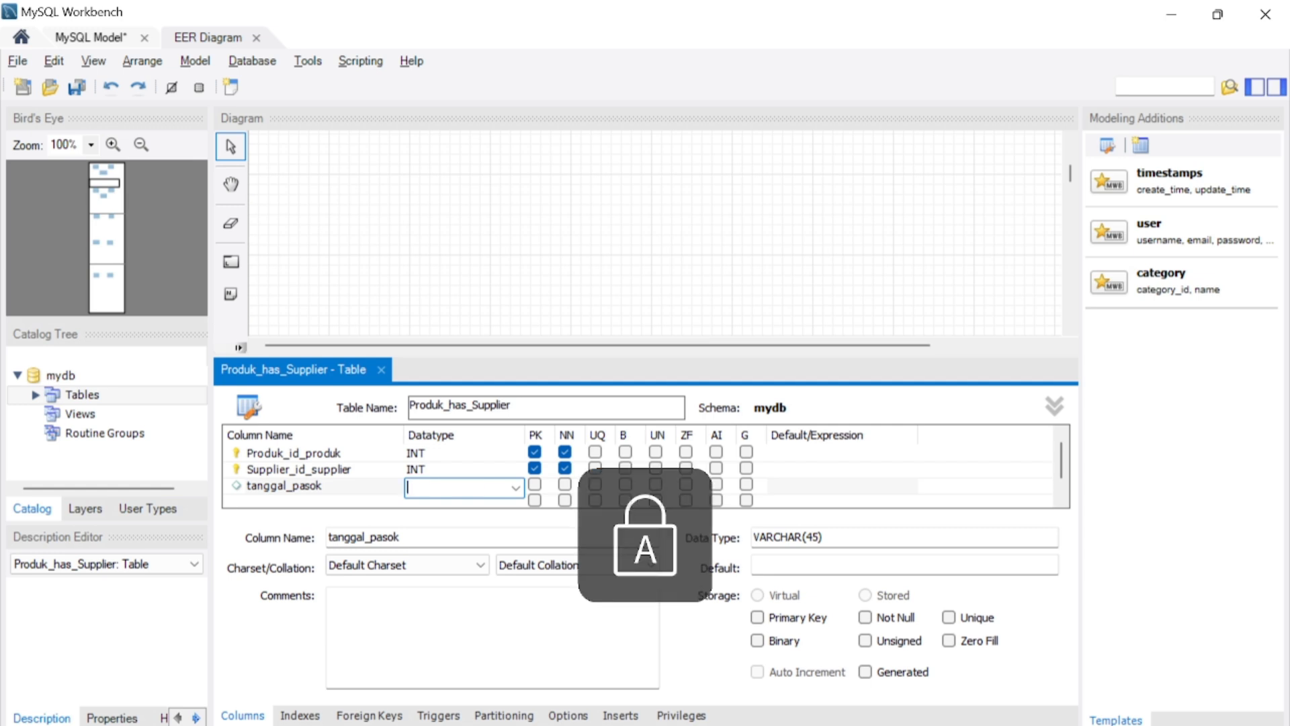
type("DATE")
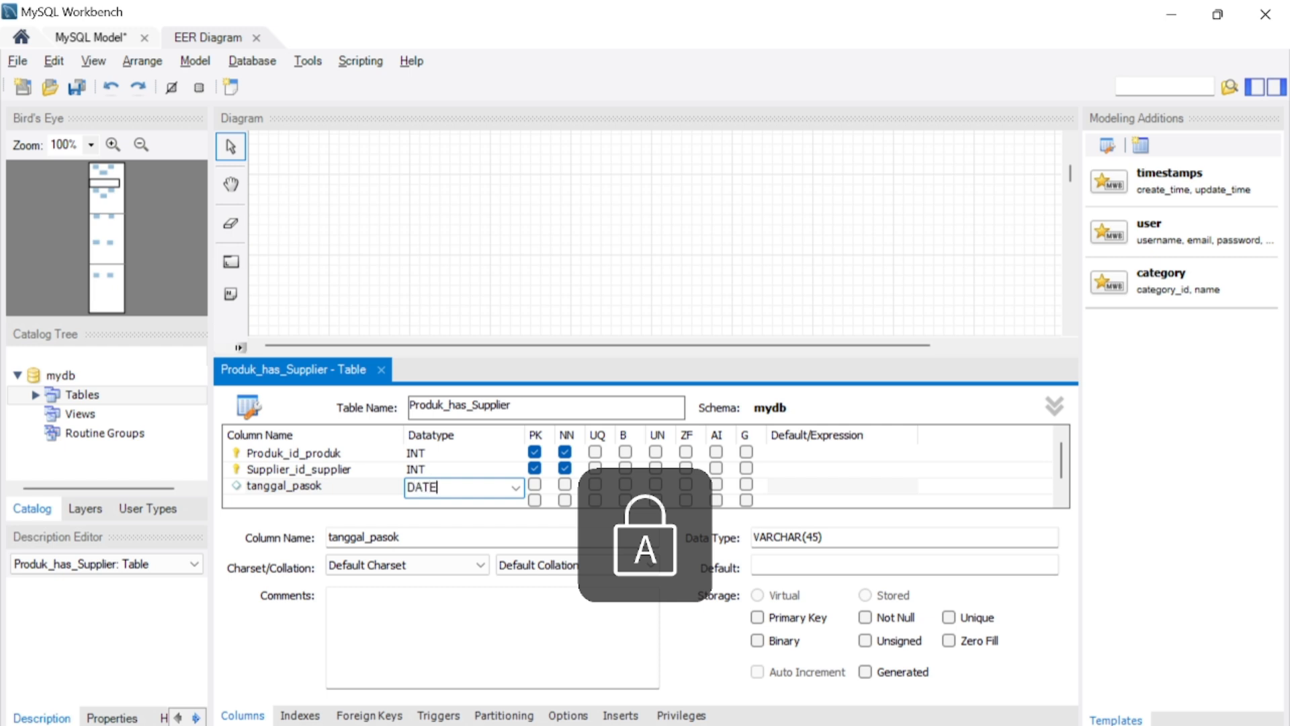
left_click(566, 485)
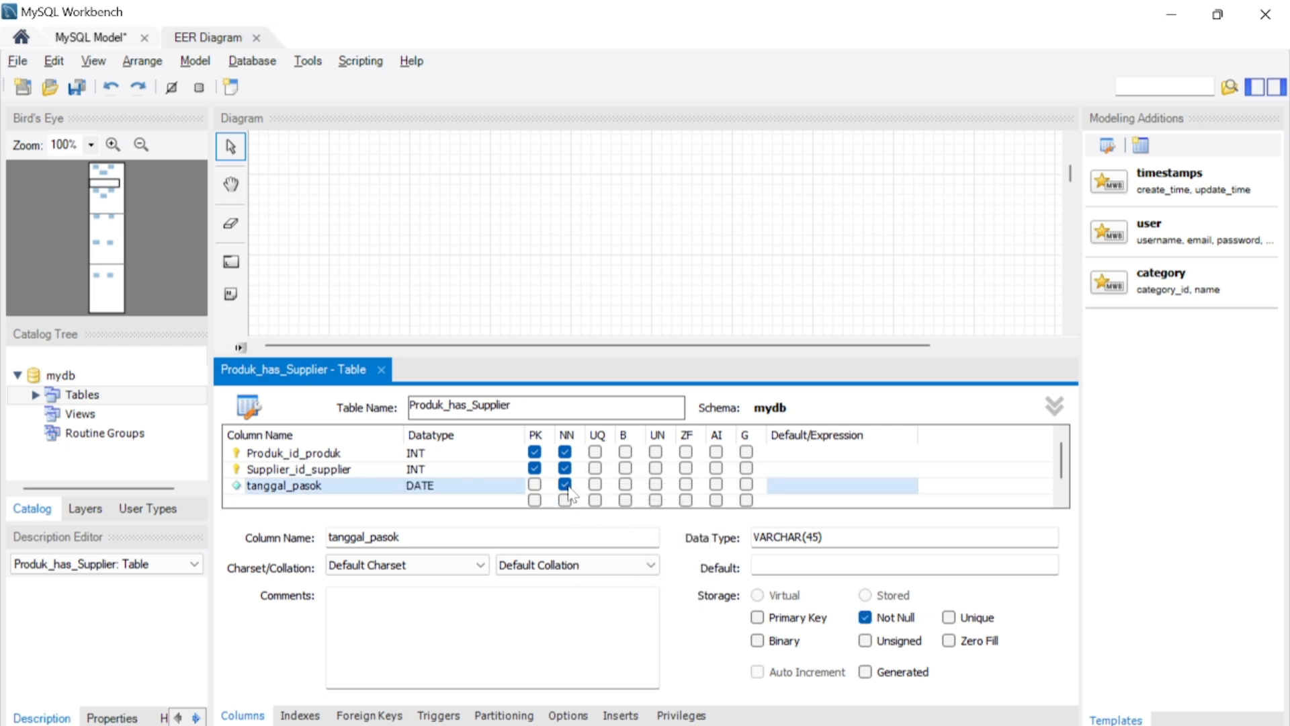
- Add a column named jumalh_barang below tanggal_pasok in the Produk–Supplier junction table
left_click(339, 500)
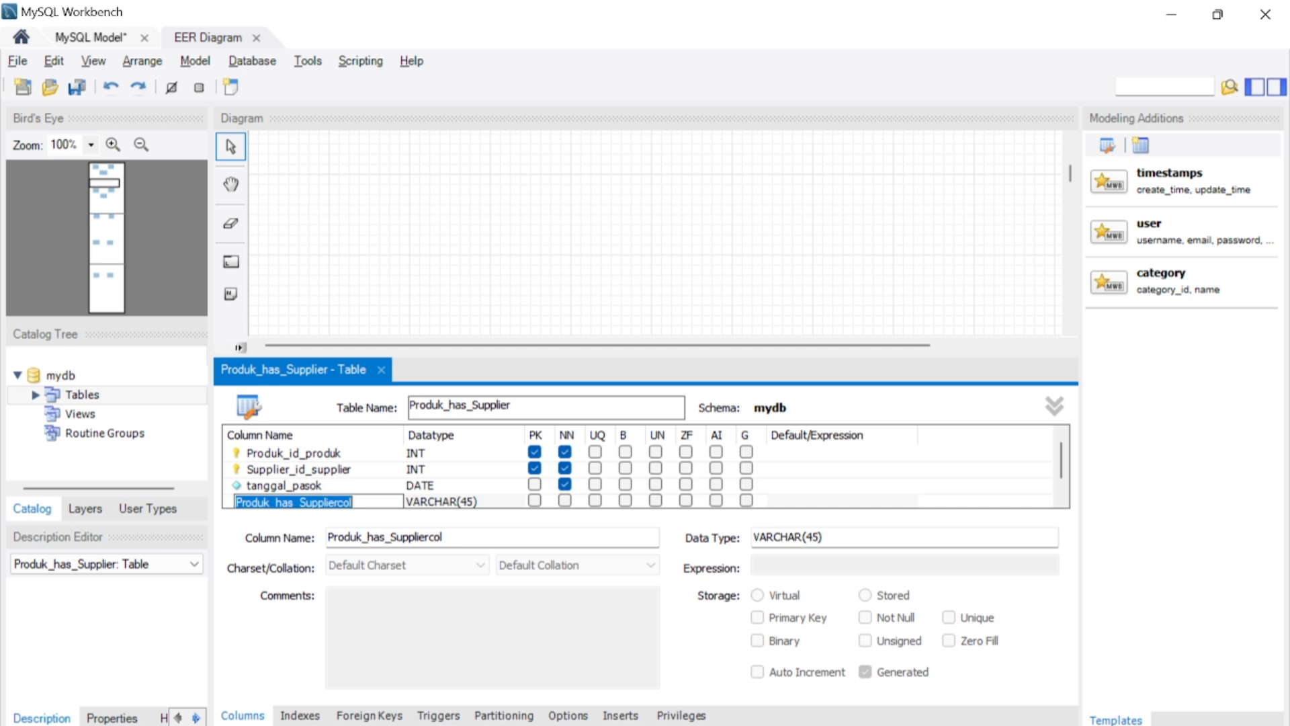
type("JU")
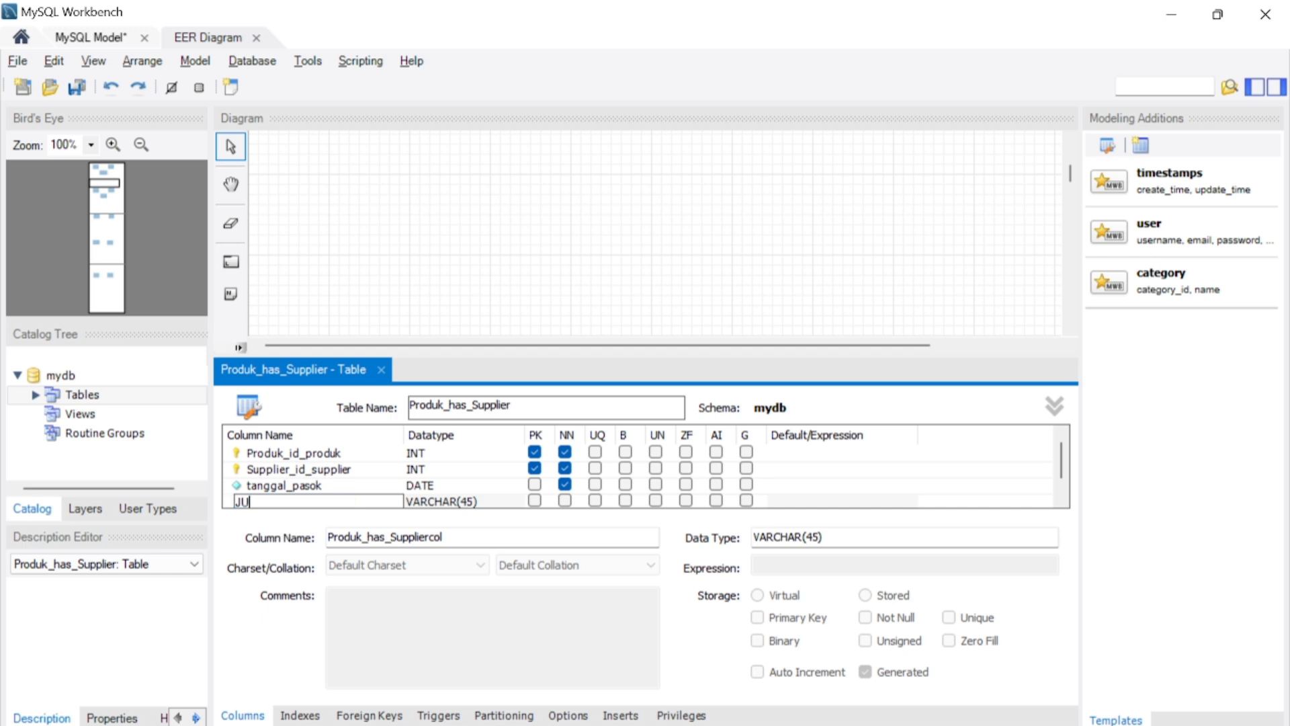
key("BackSpace")
key("BackSpace")
key("Caps_Lock")
type("jum")
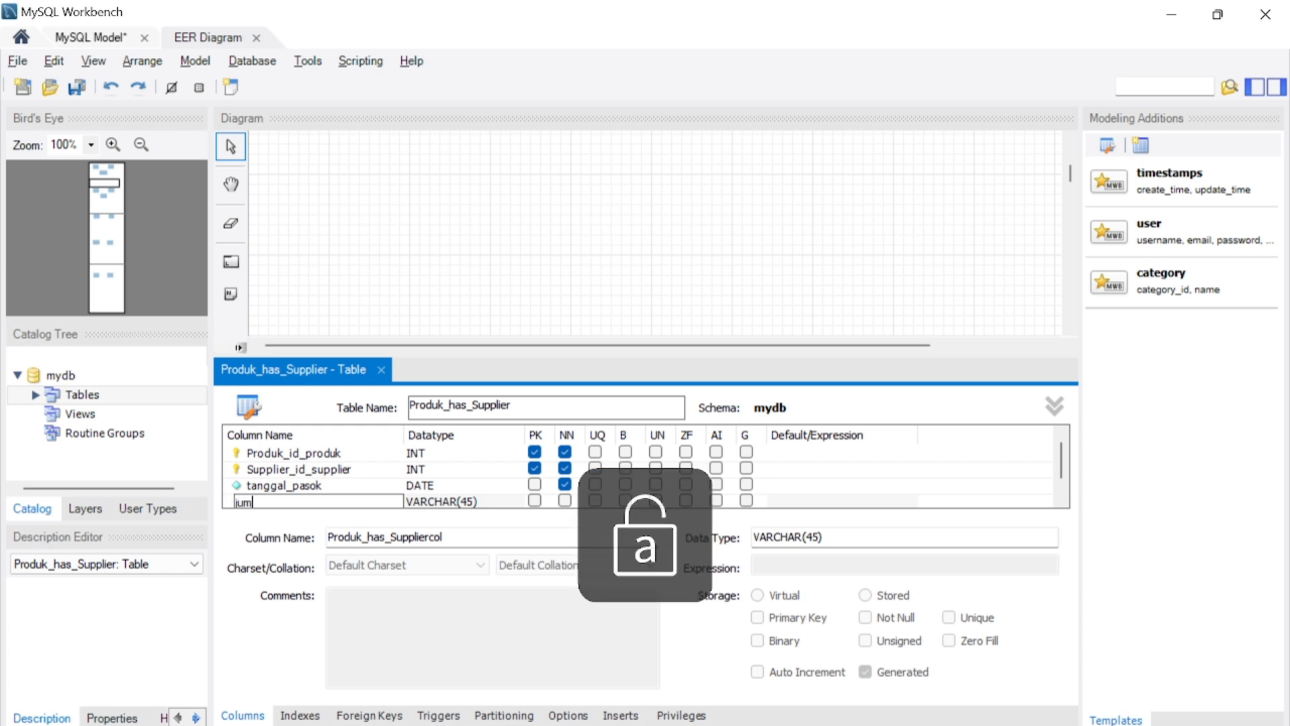
type("alh_ba")
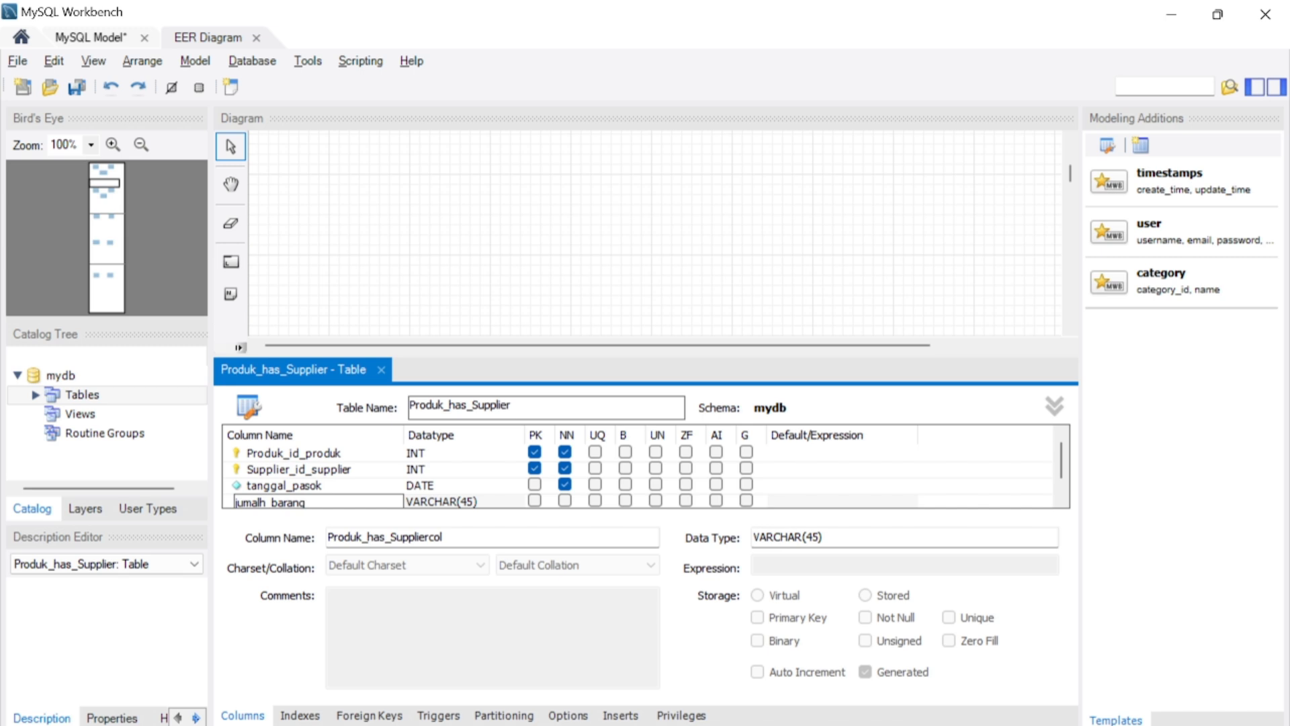
type("rang")
- Set the jumalh_barang column's data type to INT and make it not null
key("Tab")
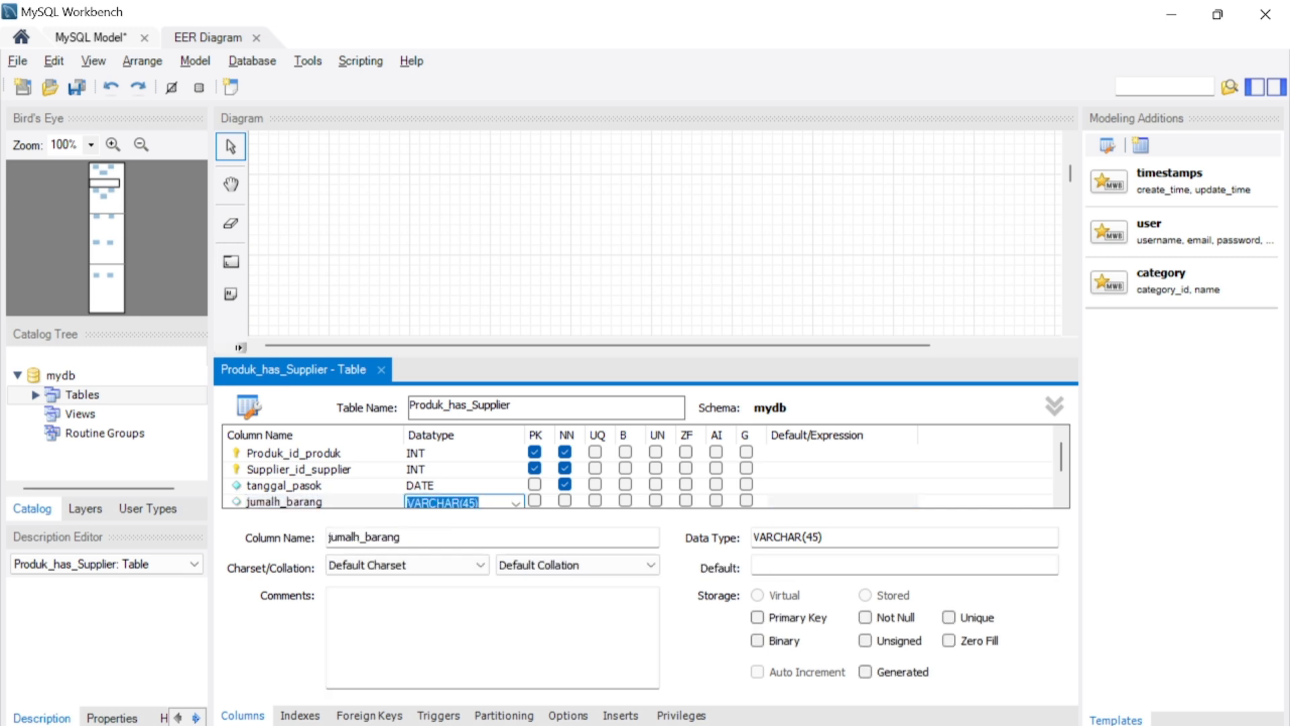
type("ii")
left_click(564, 501)
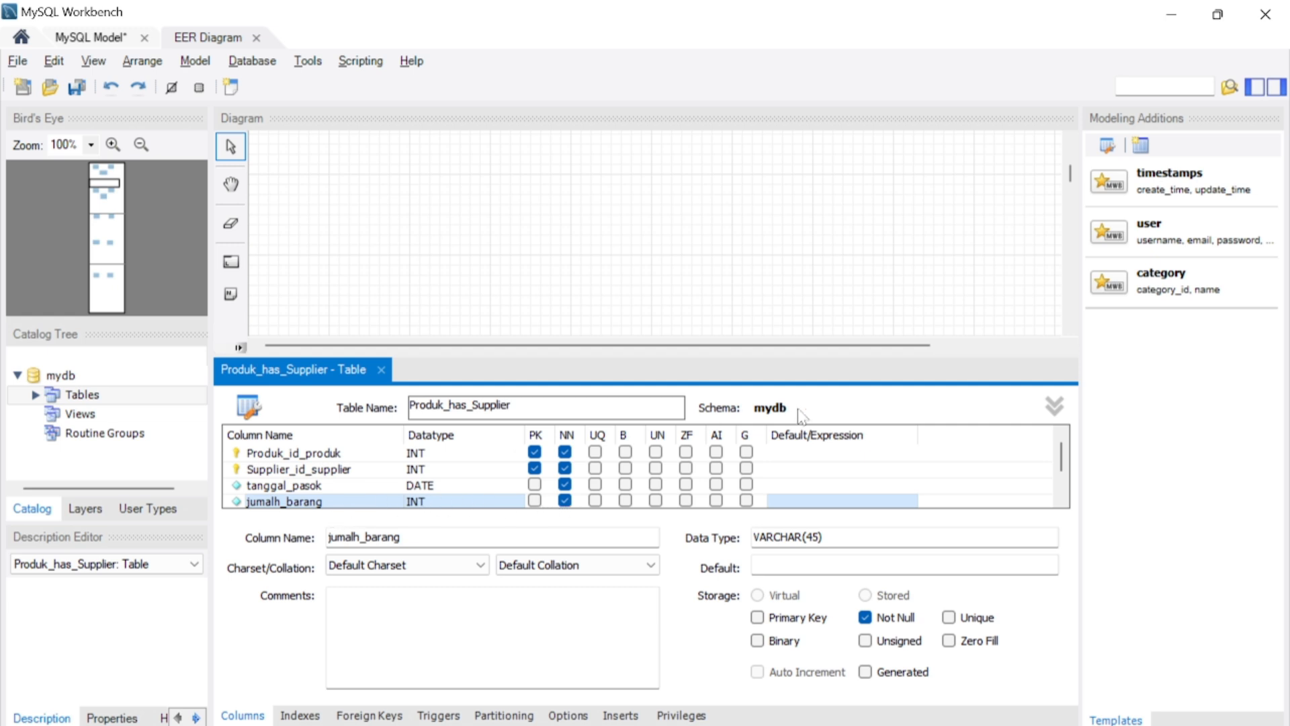
- Add a column named harga_per_satuan below jumalh_barang in the Produk–Supplier junction table
scroll(1068, 457, "down", 1)
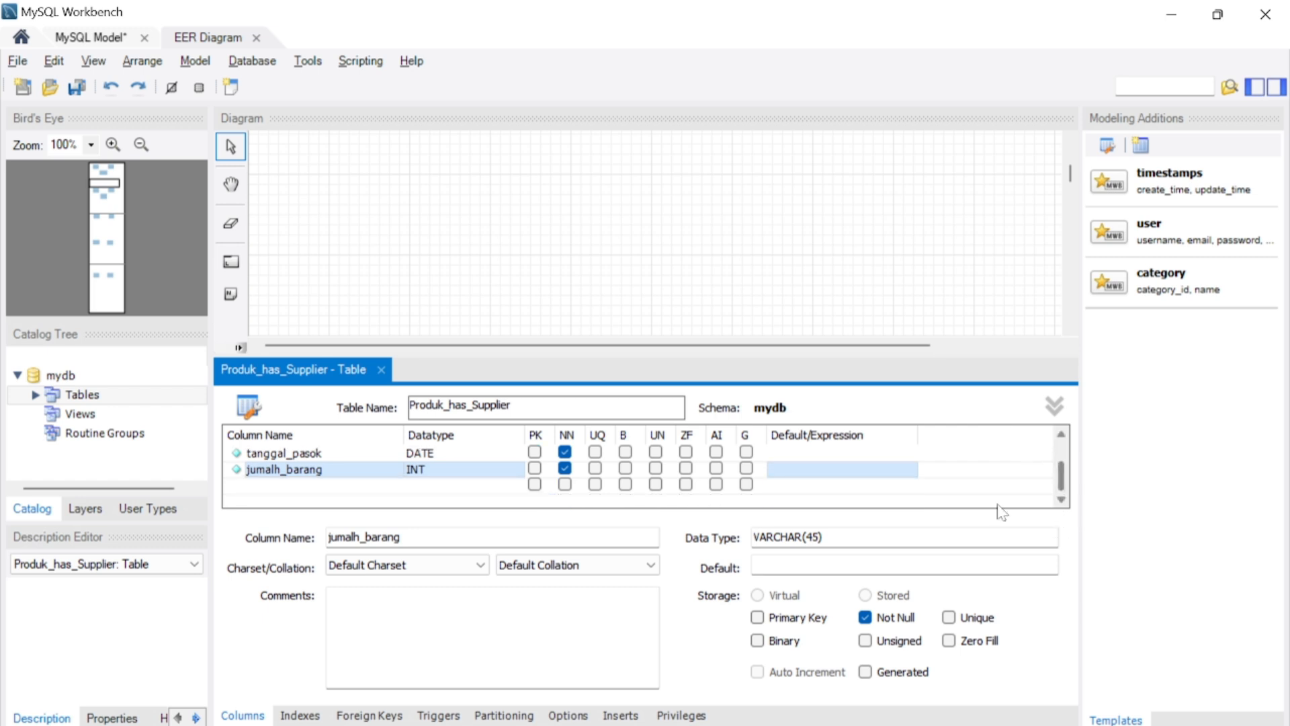
double_click(365, 486)
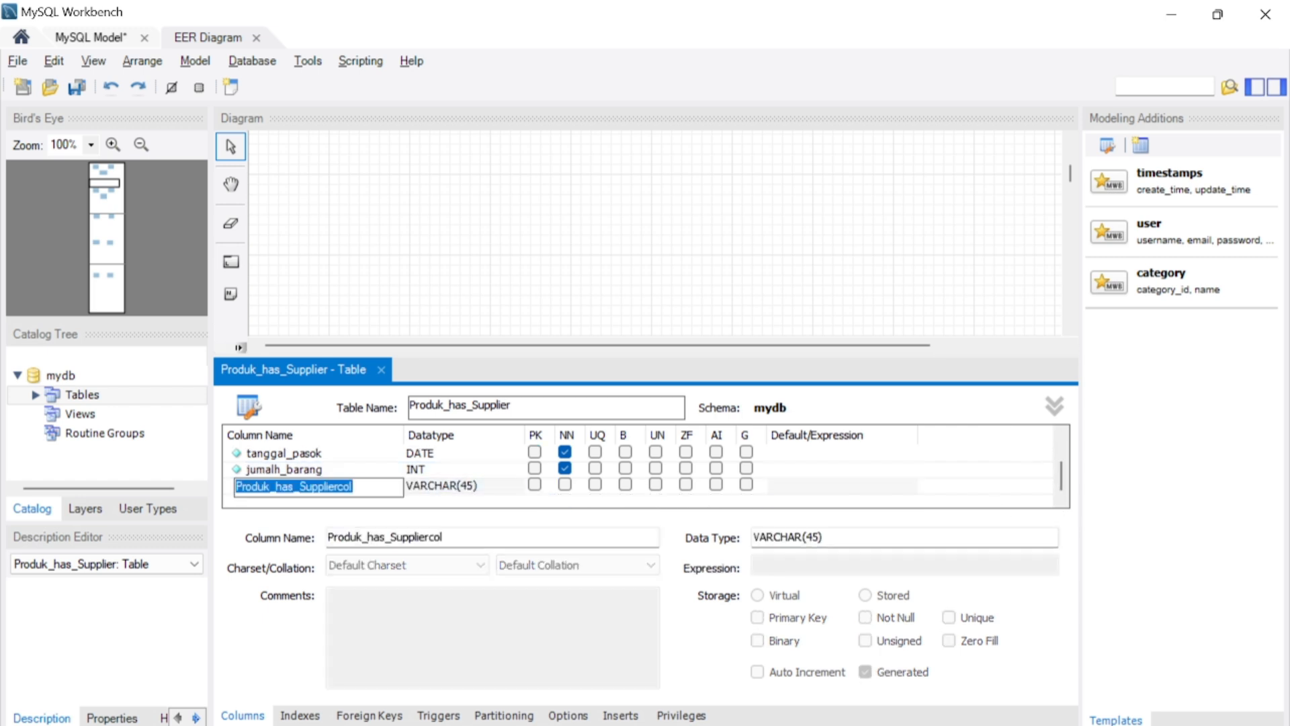
type("ha")
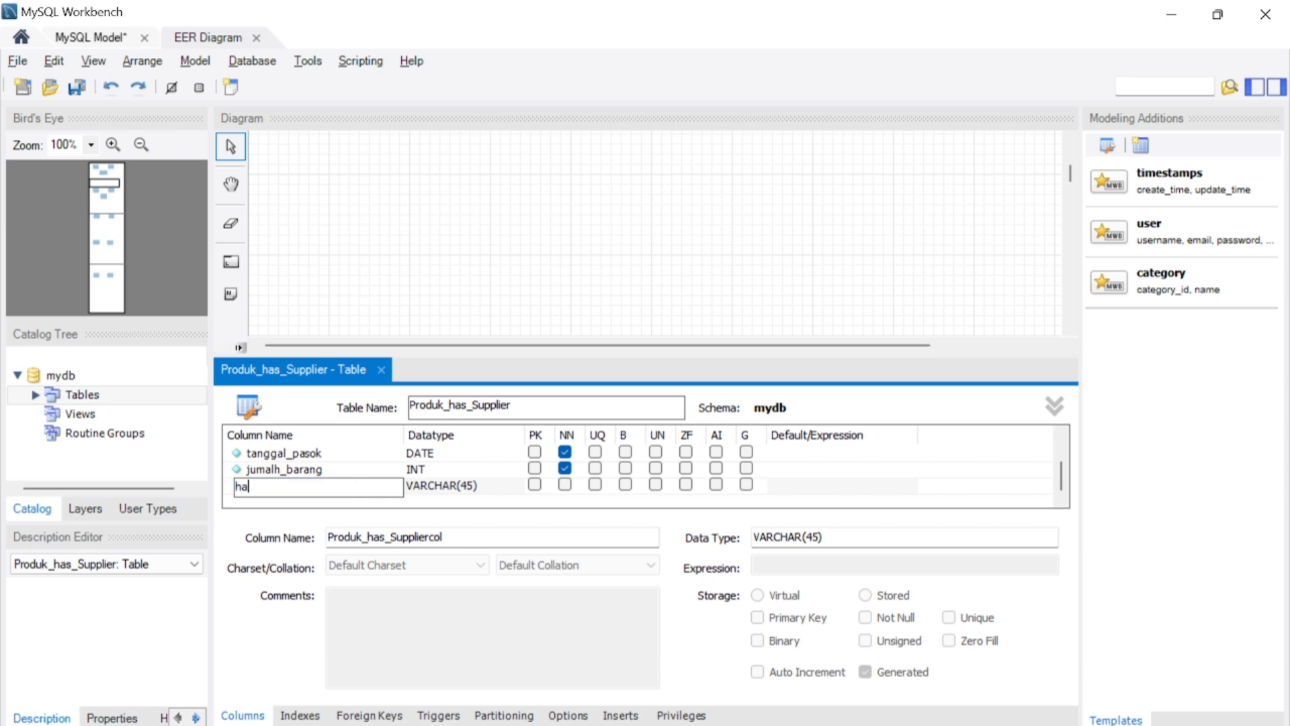
type("rga_per_sa")
key("Caps_Lock")
type("T")
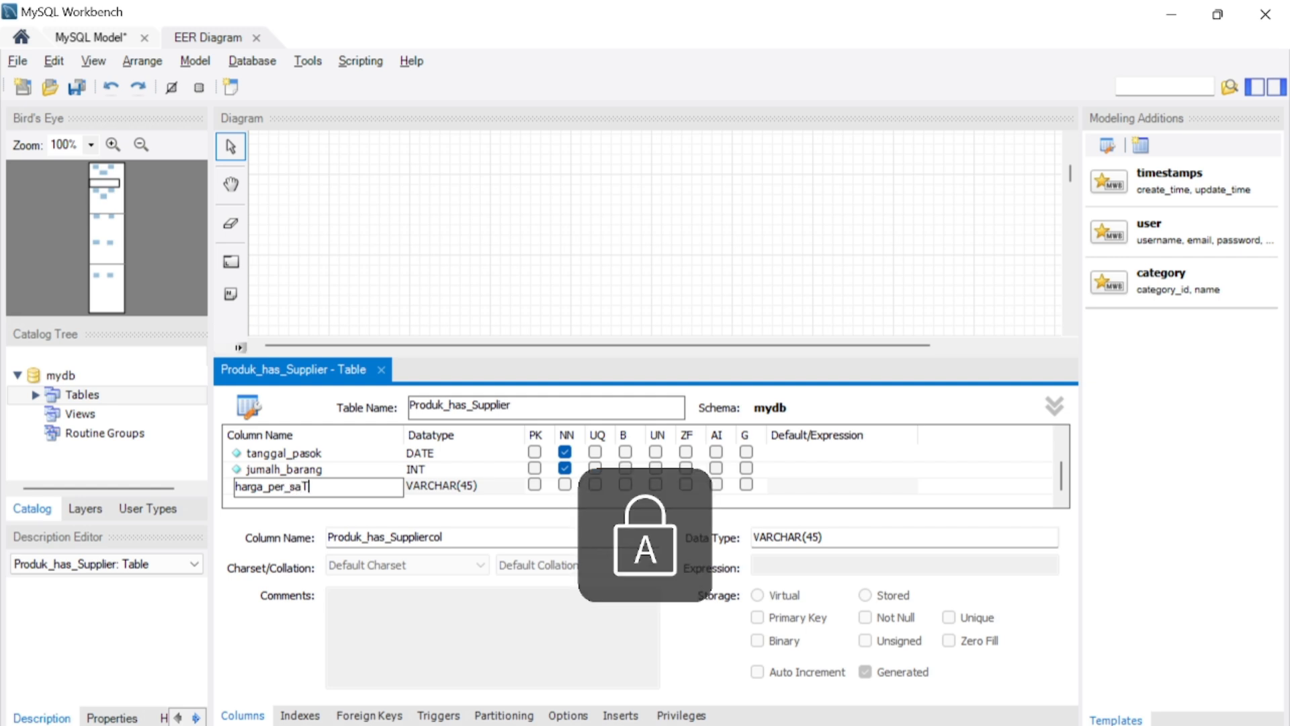
key("BackSpace")
key("Caps_Lock")
type("at")
key("BackSpace")
key("BackSpace")
type("tuan")
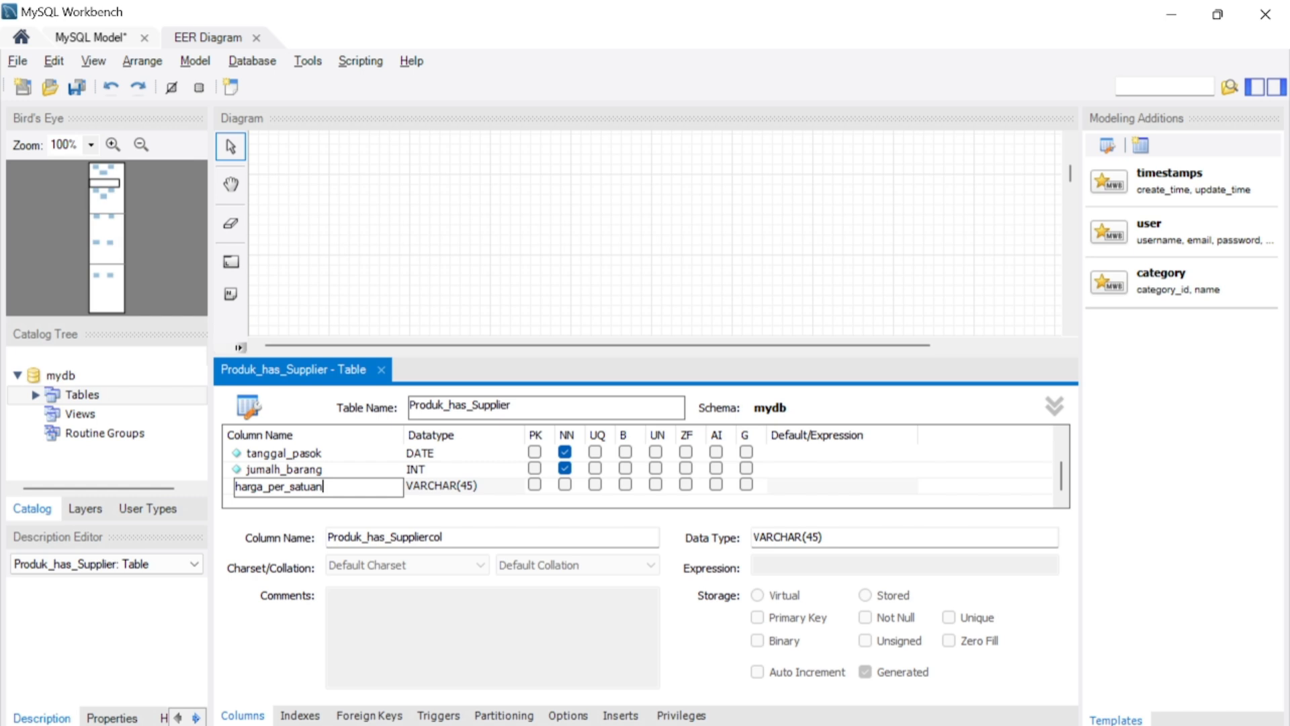
- Set the harga_per_satuan column's data type to DECIMAL(10,2) and make it not null
left_click(411, 486)
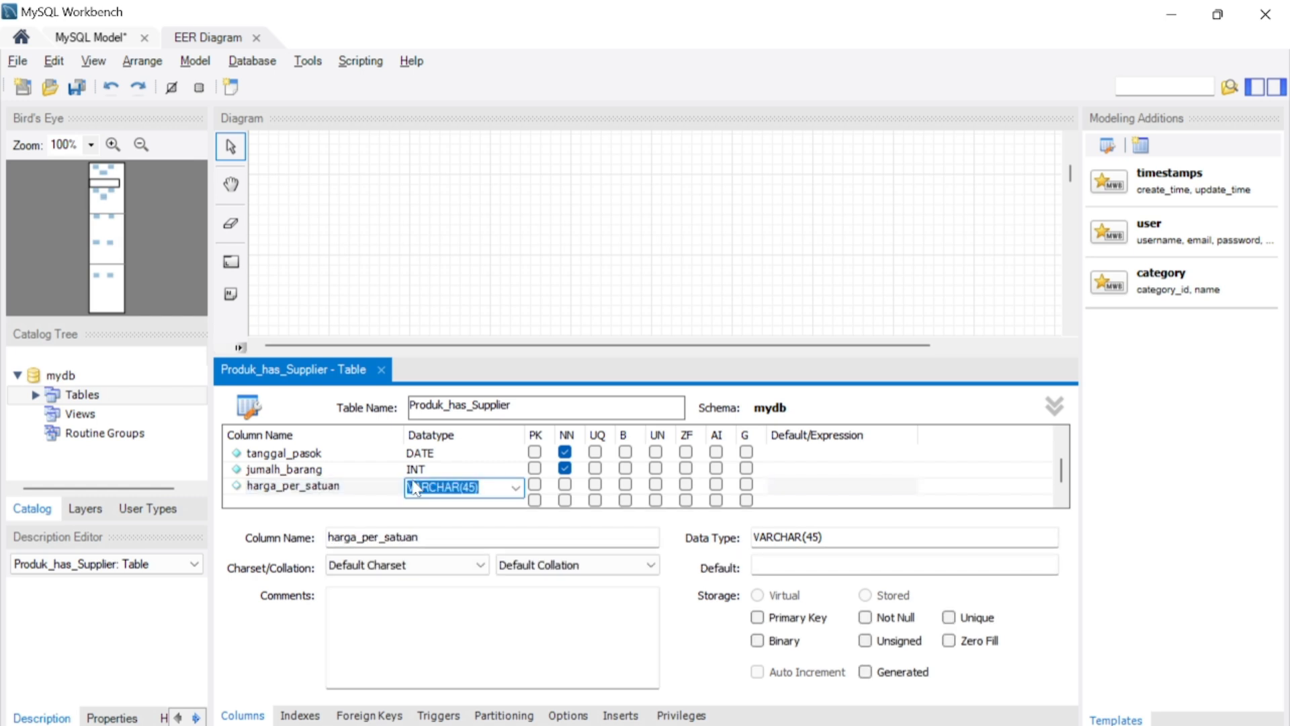
key("Caps_Lock")
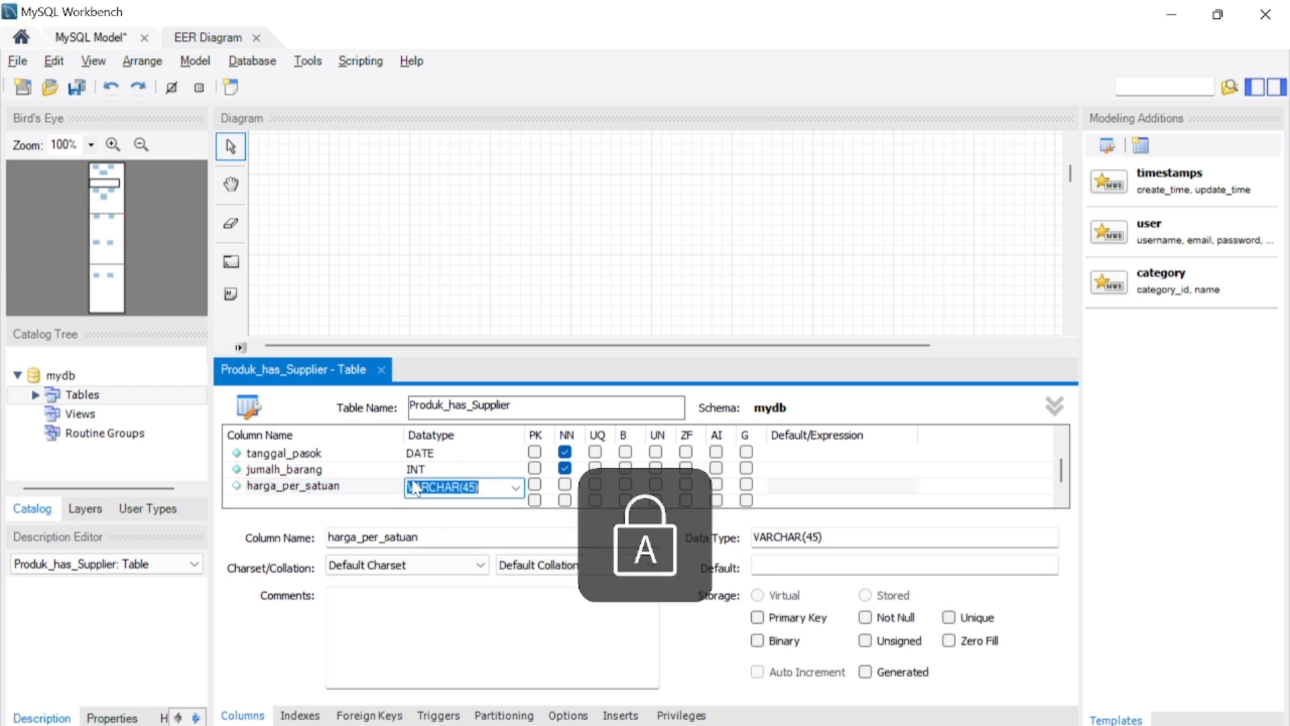
type("DECIMAL(10,2")
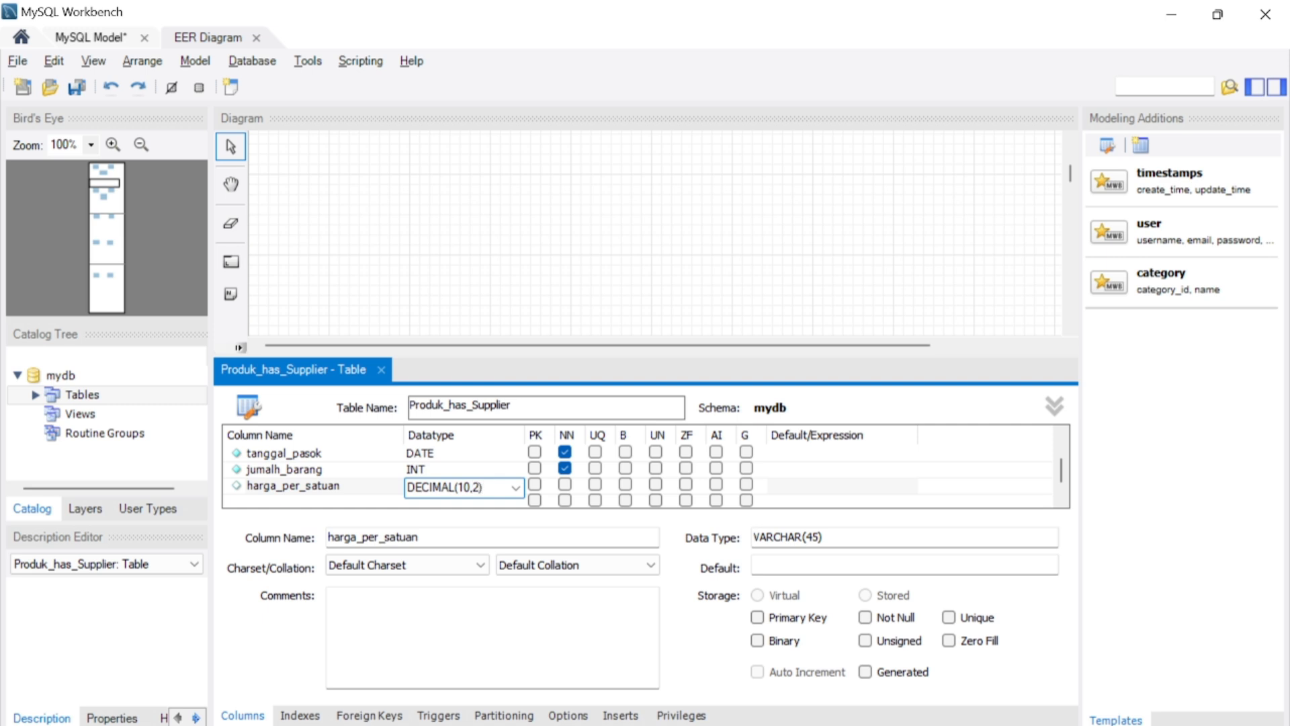
left_click(564, 484)
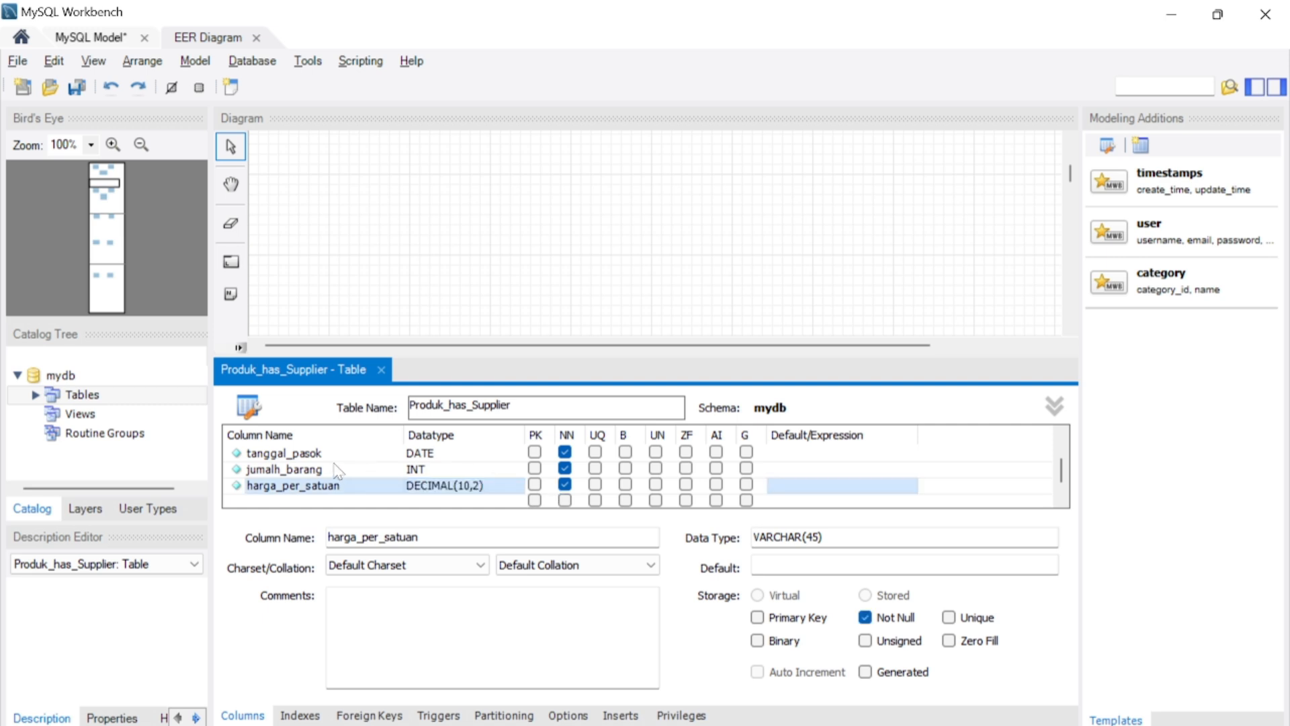
- Create an identifying many-to-many relationship between the Guru and Kelas tables
left_click(381, 370)
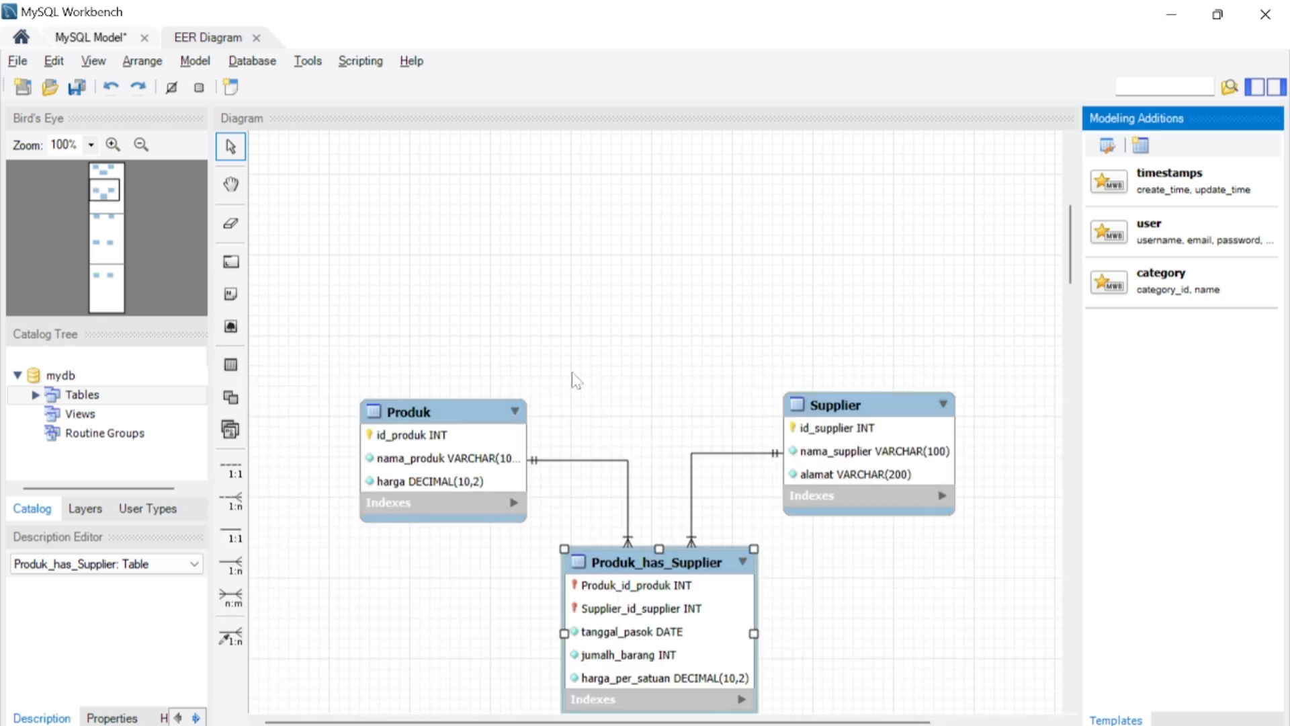
scroll(575, 380, "down", 5)
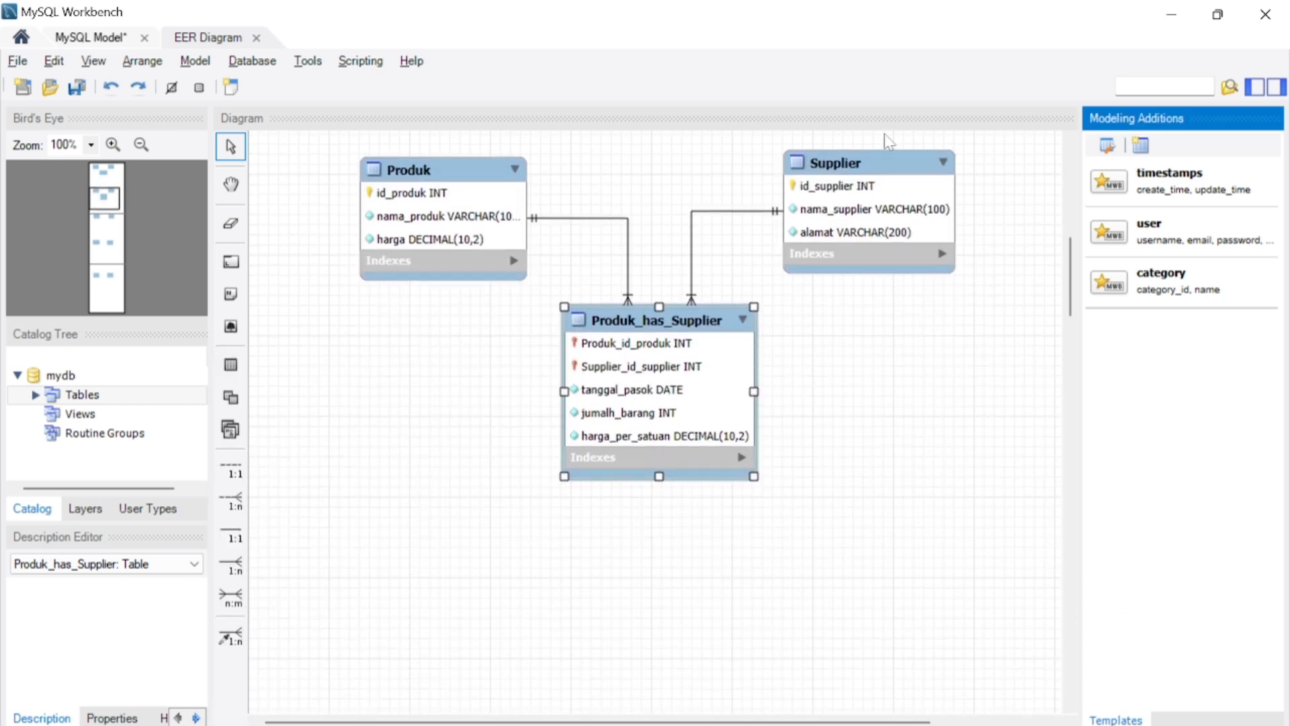
scroll(790, 346, "down", 10)
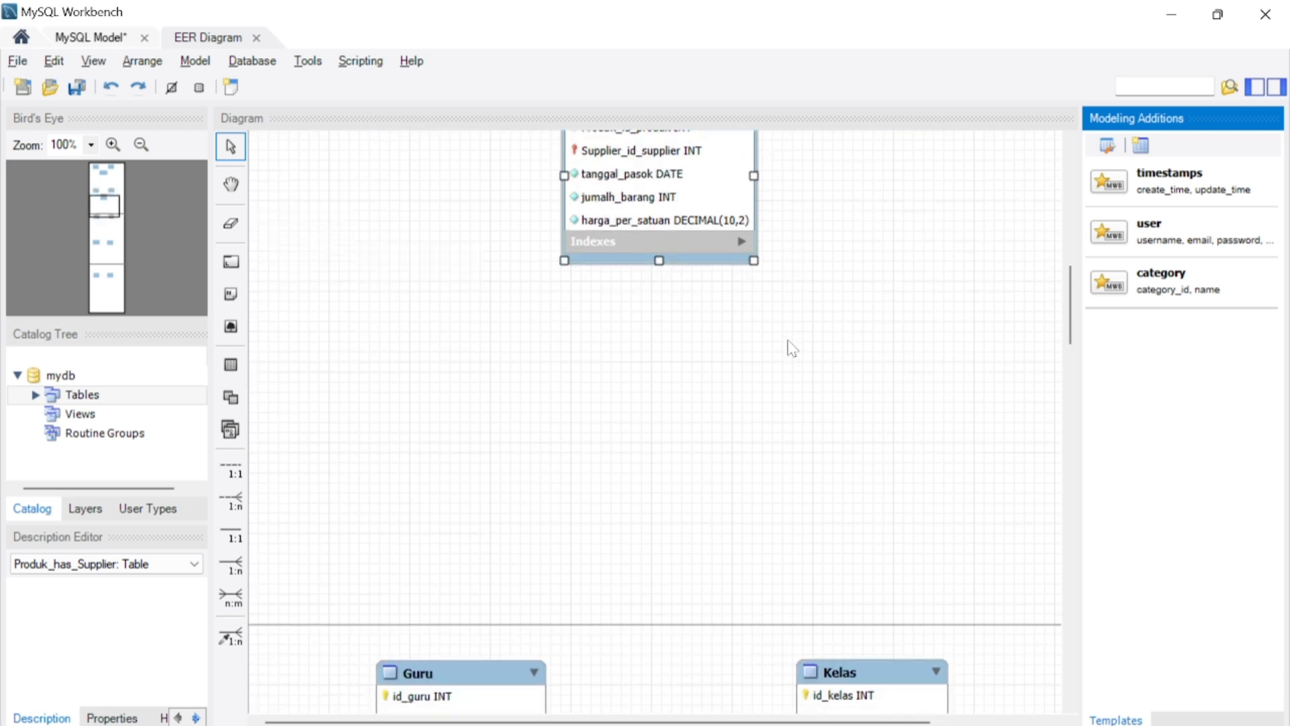
scroll(790, 346, "down", 2)
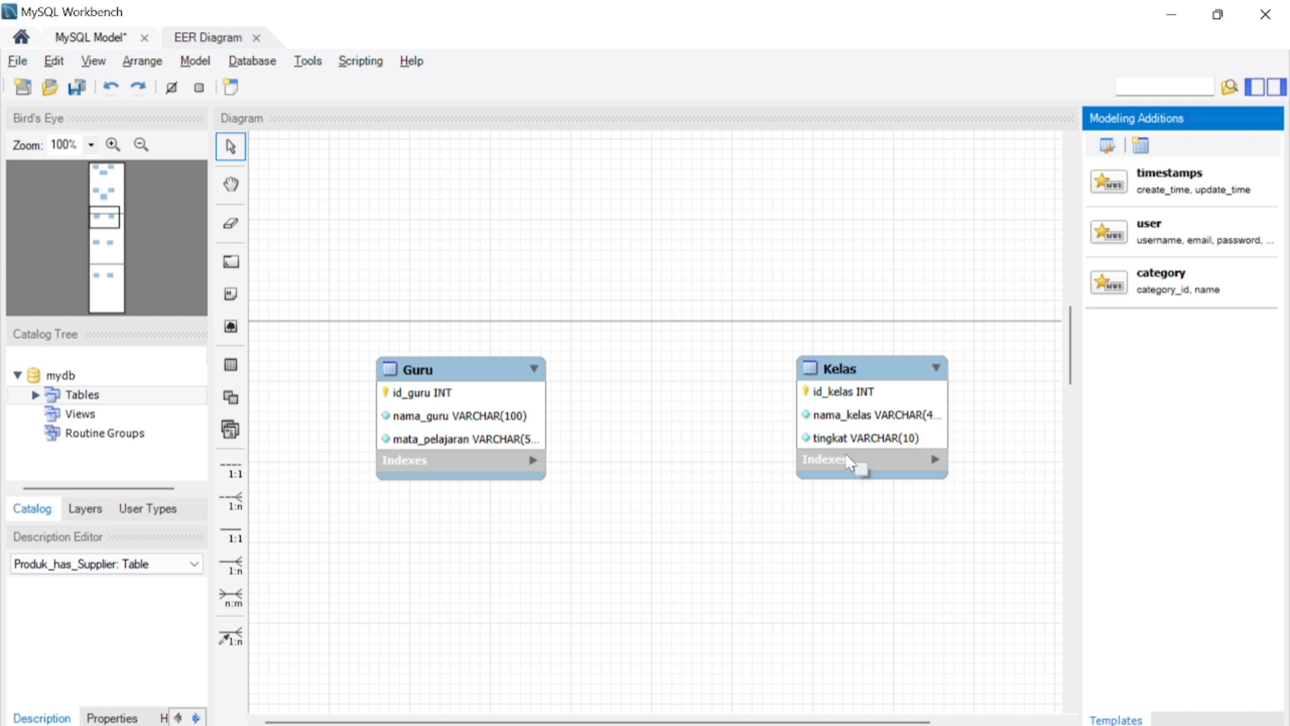
scroll(848, 463, "down", 1)
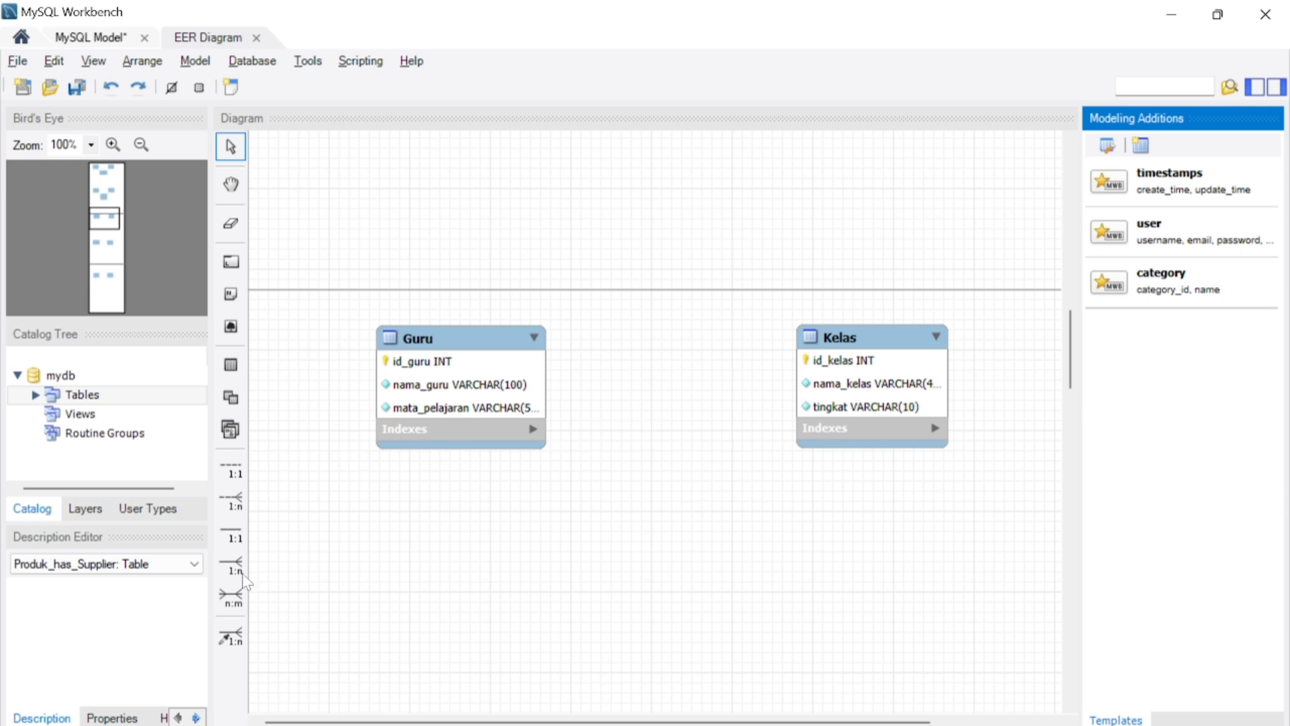
left_click(232, 595)
left_click(412, 437)
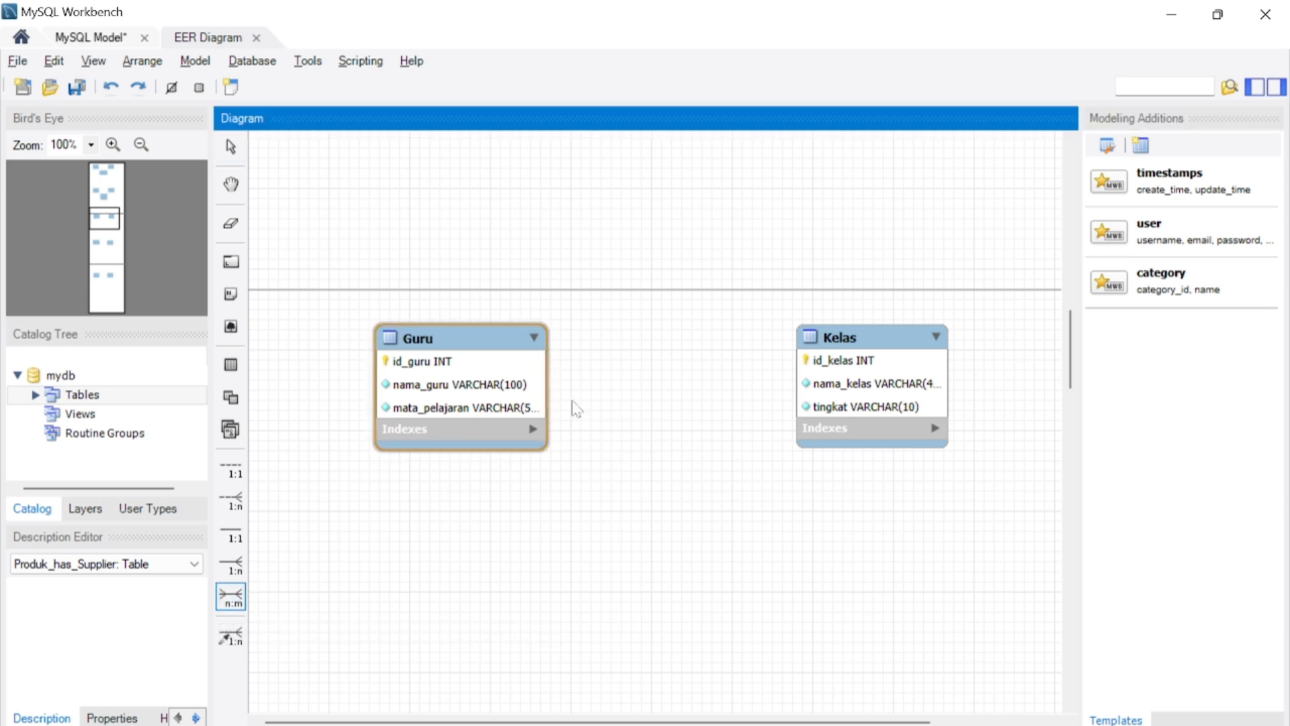
left_click(868, 366)
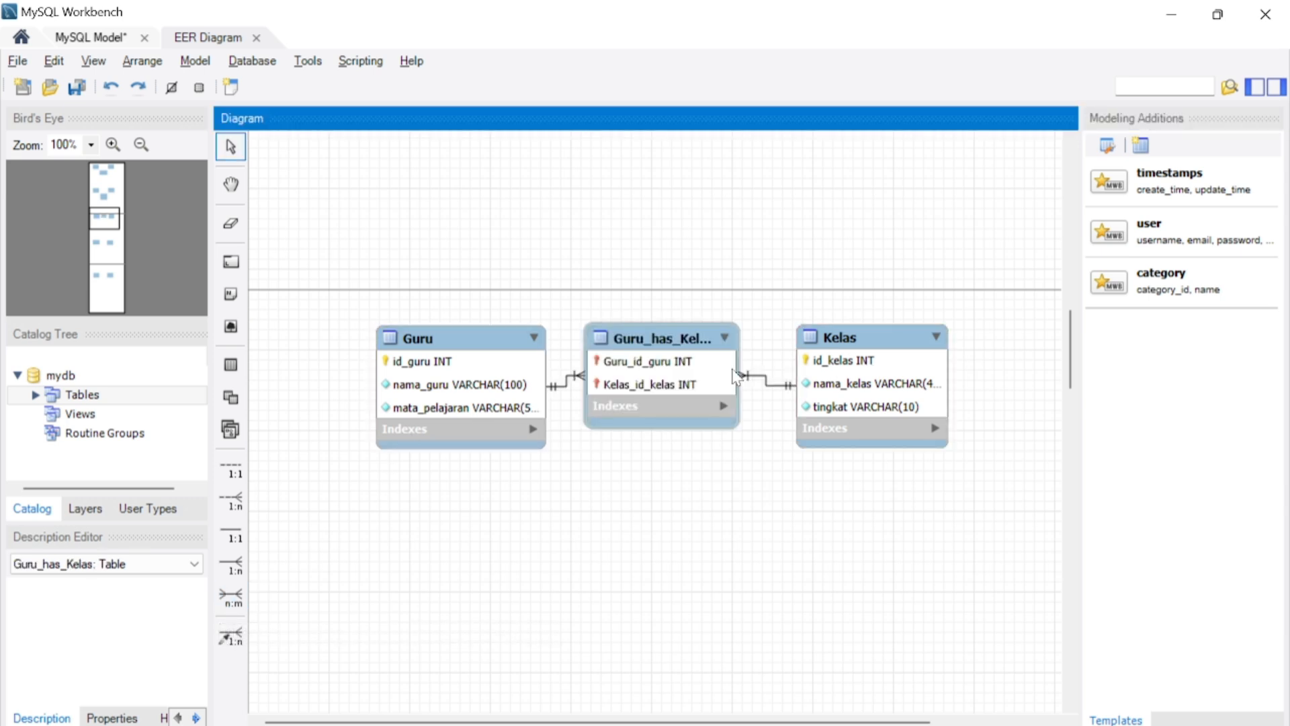
- Move the Guru–Kelas junction table below and midway between the Guru and Kelas tables
double_click(685, 386)
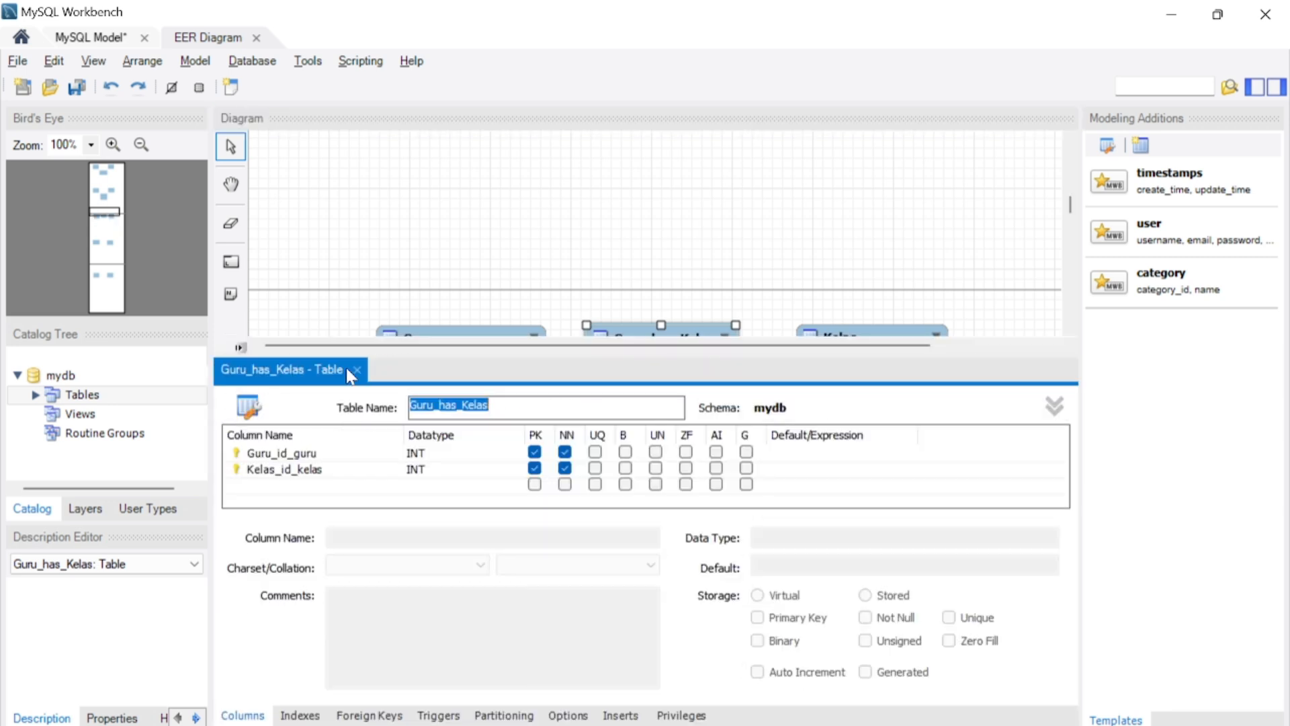
left_click(357, 370)
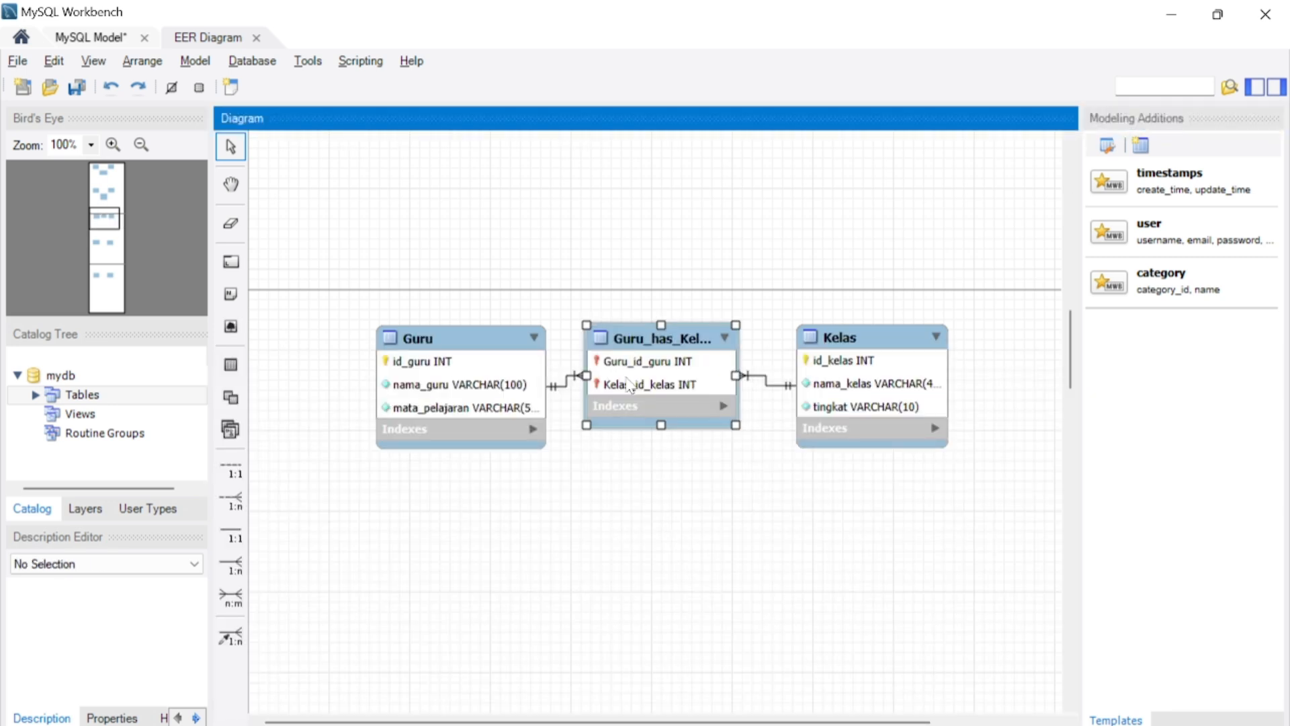
left_click_drag(629, 384, 632, 546)
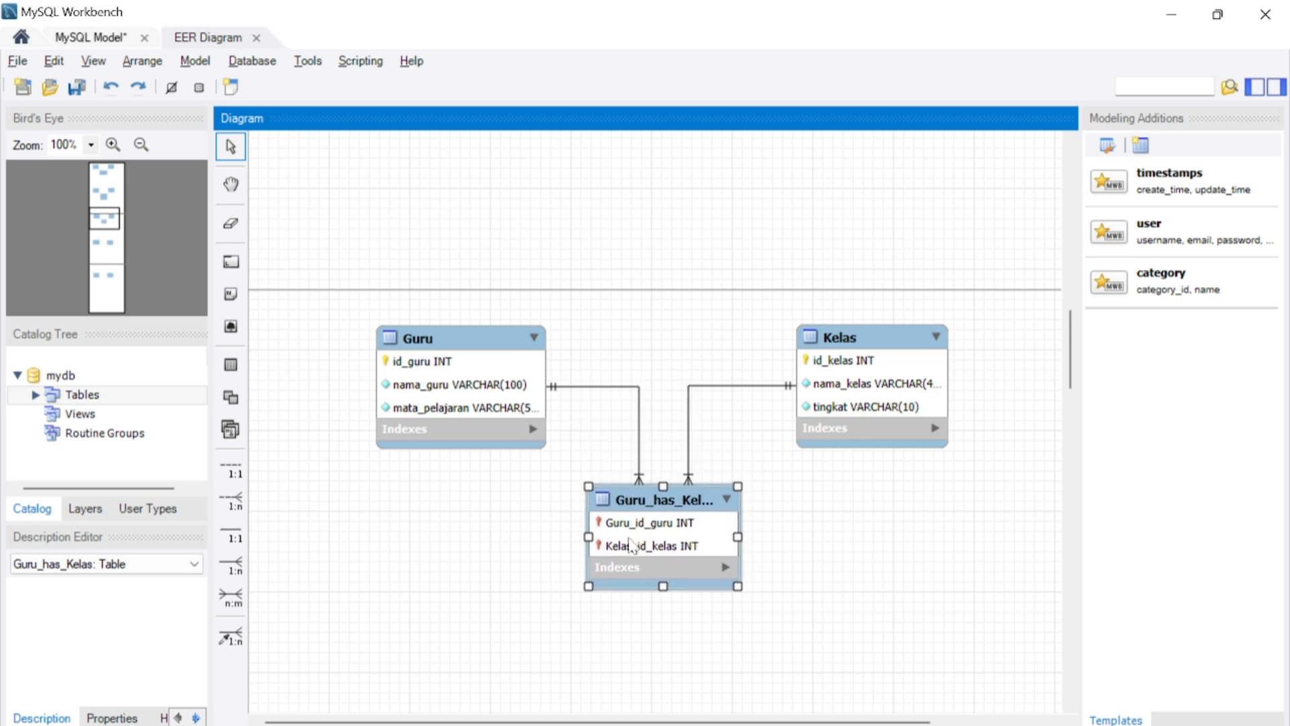
- Add a not-null column named hari_mengajar to the Guru–Kelas junction table
double_click(639, 545)
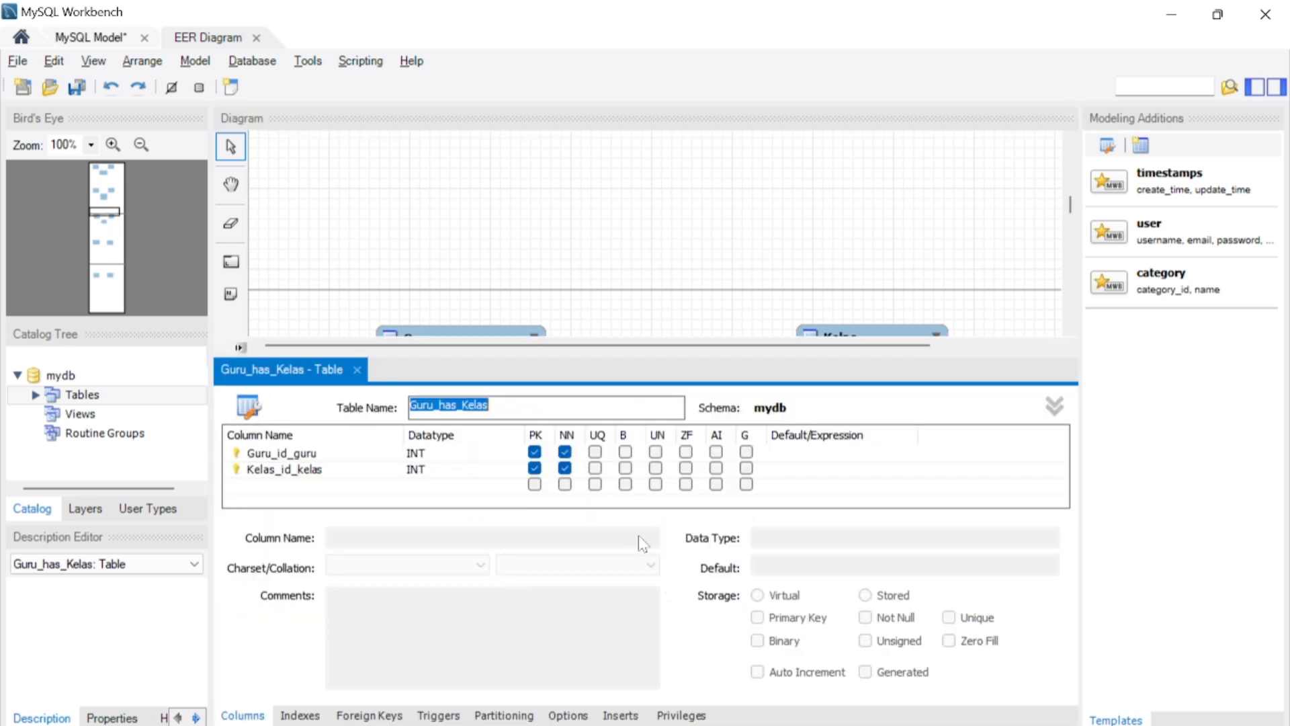
left_click(336, 485)
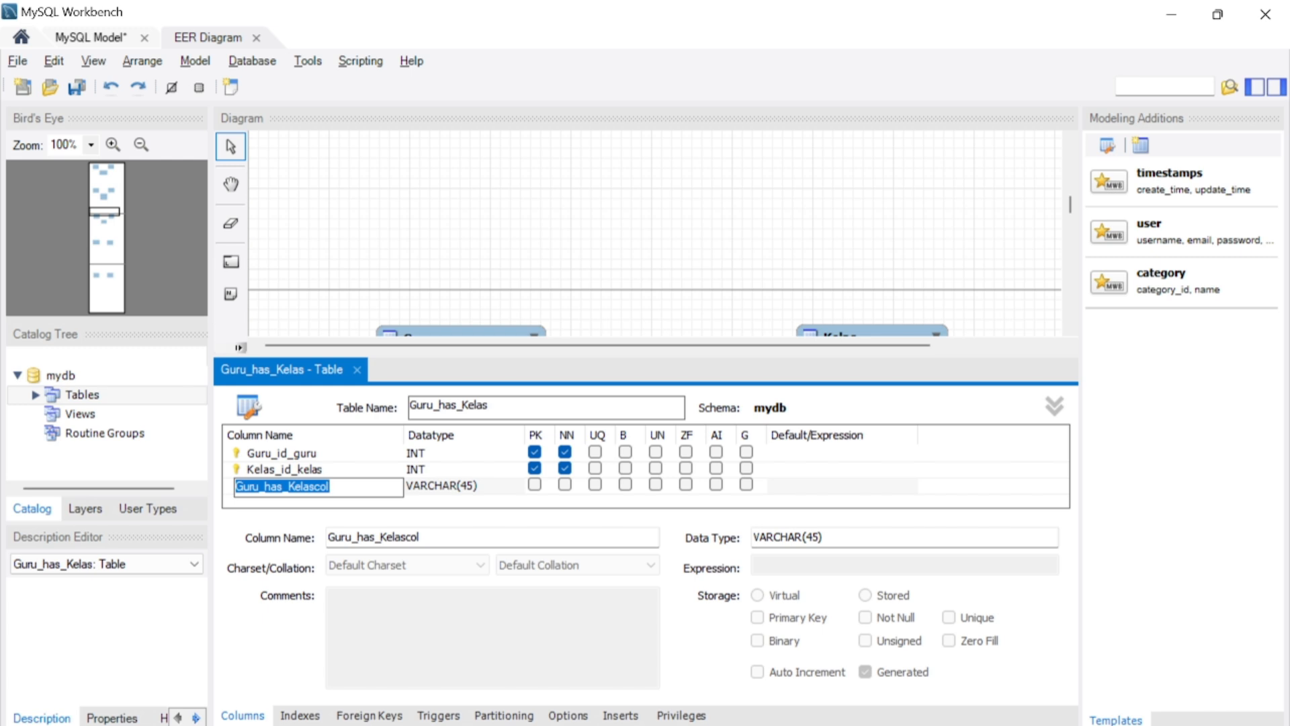
type("HARI")
key("BackSpace")
key("BackSpace")
key("BackSpace")
key("BackSpace")
key("Caps_Lock")
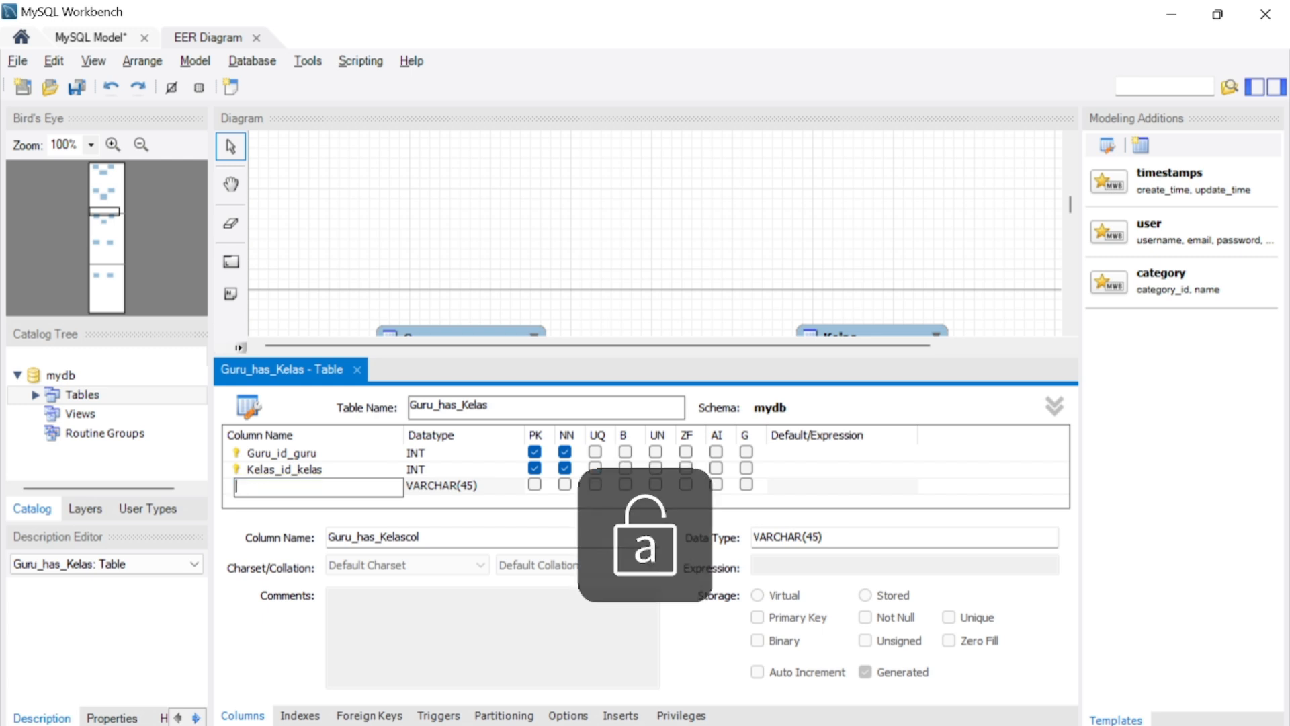
type("hari_")
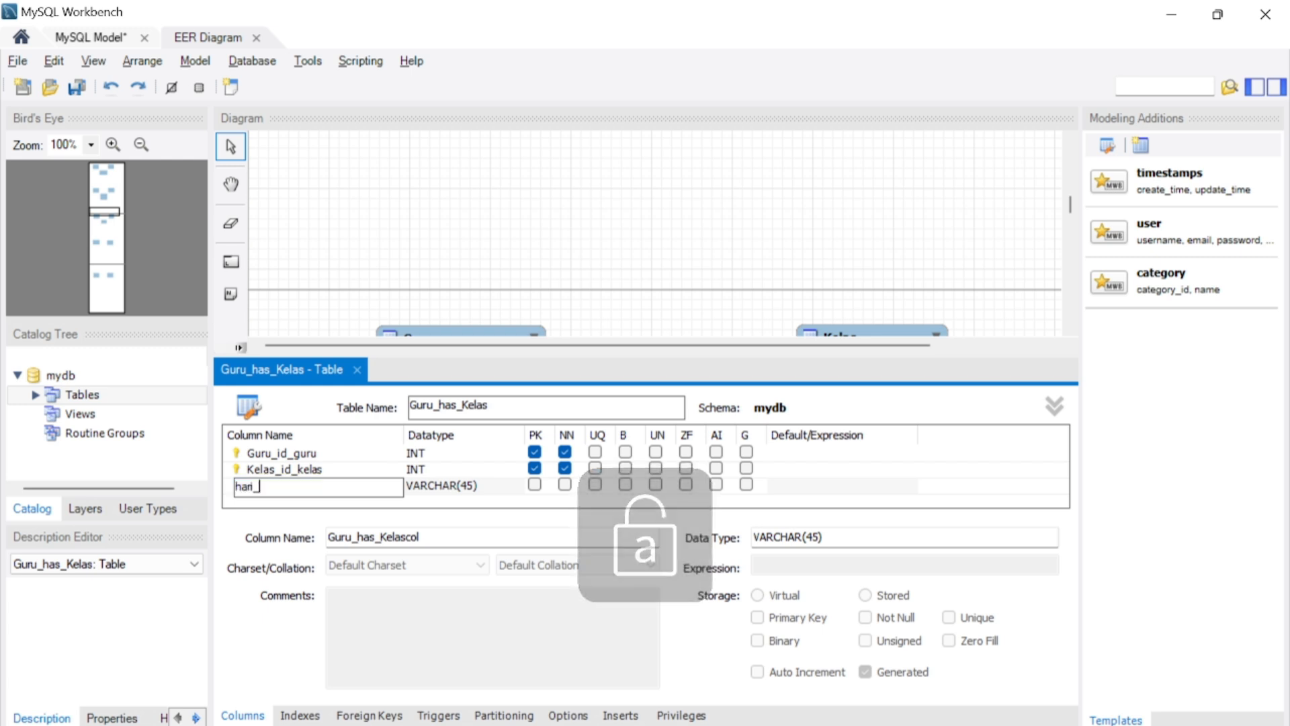
type("mengajar")
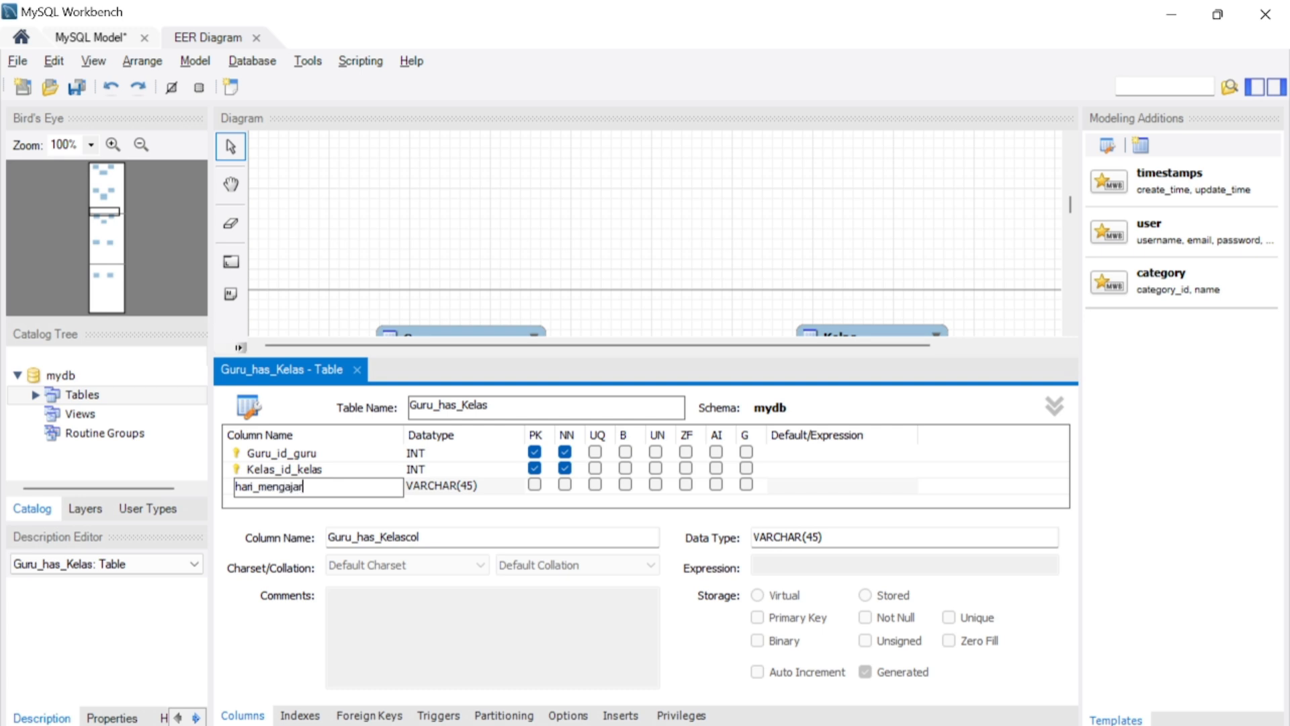
left_click(565, 484)
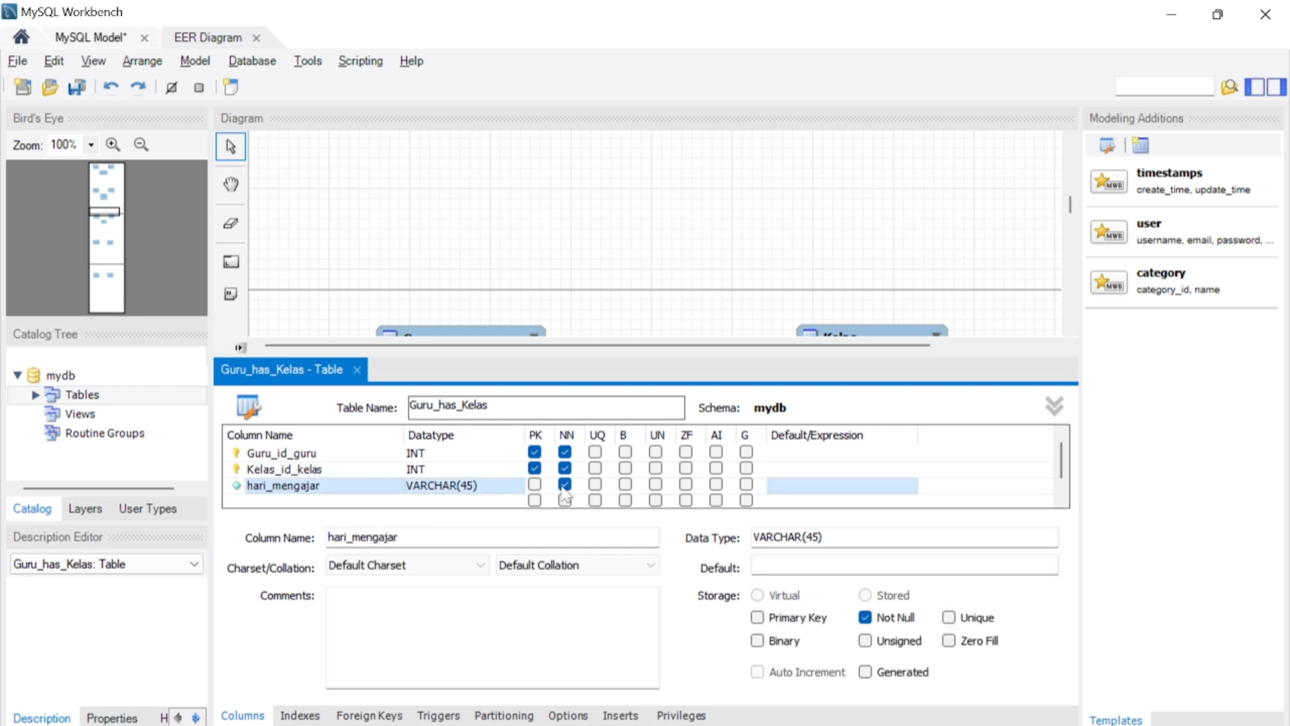
- Add a column named jam_mengajar below hari_mengajar in the Guru–Kelas junction table
left_click(354, 500)
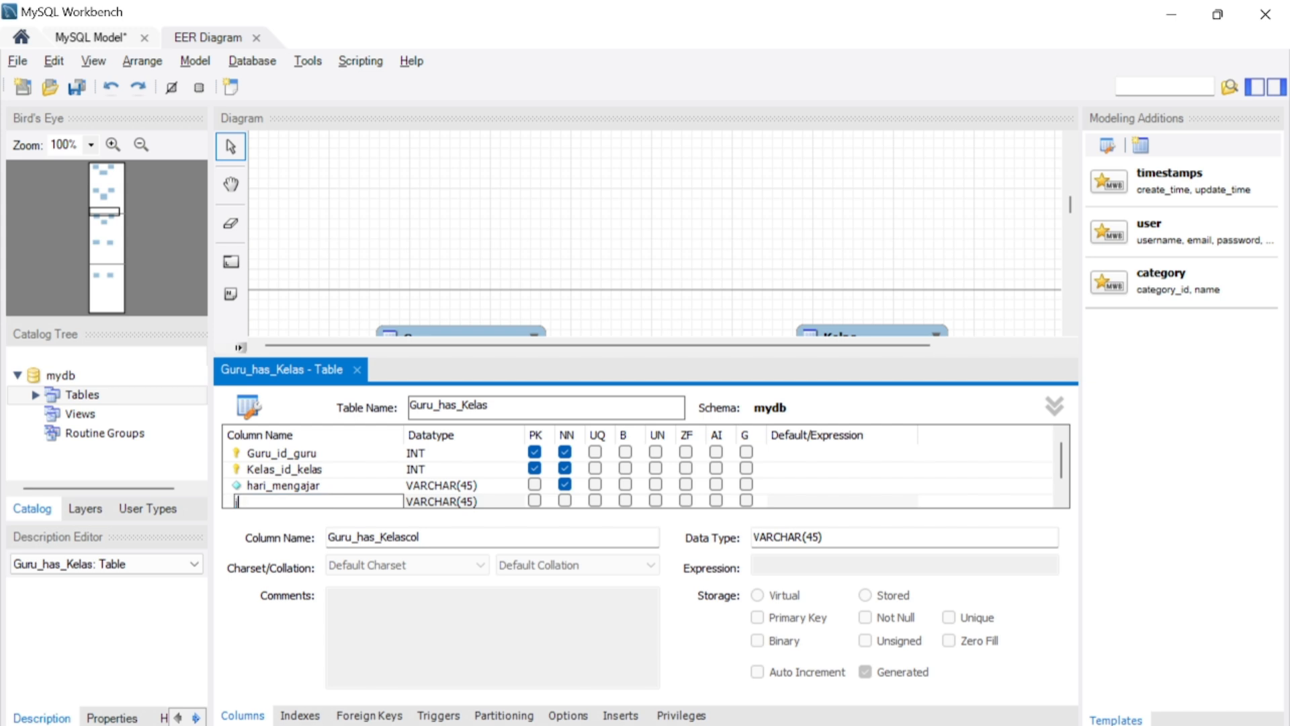
type("jan")
type("_mengajar")
key("Tab")
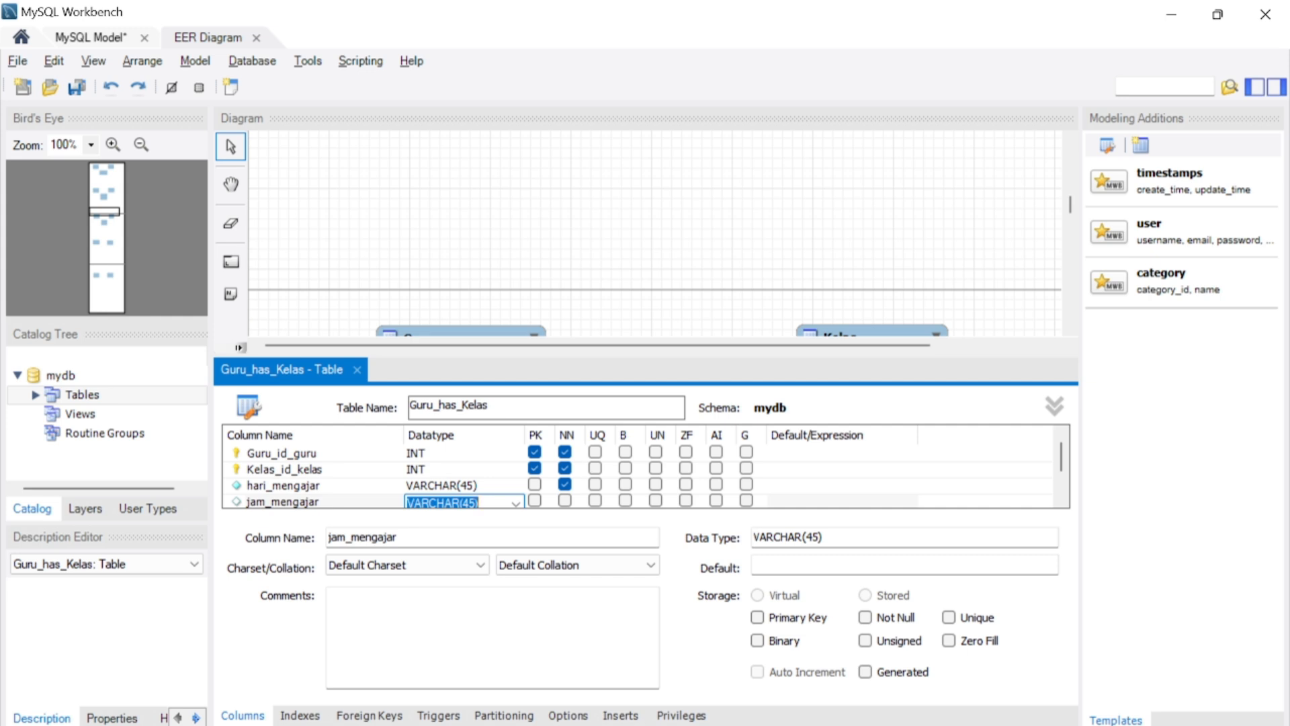
- Set the jam_mengajar column's data type to INT, make it not null, and close the table editor
type("in")
key("BackSpace")
key("BackSpace")
key("Caps_Lock")
type("IN")
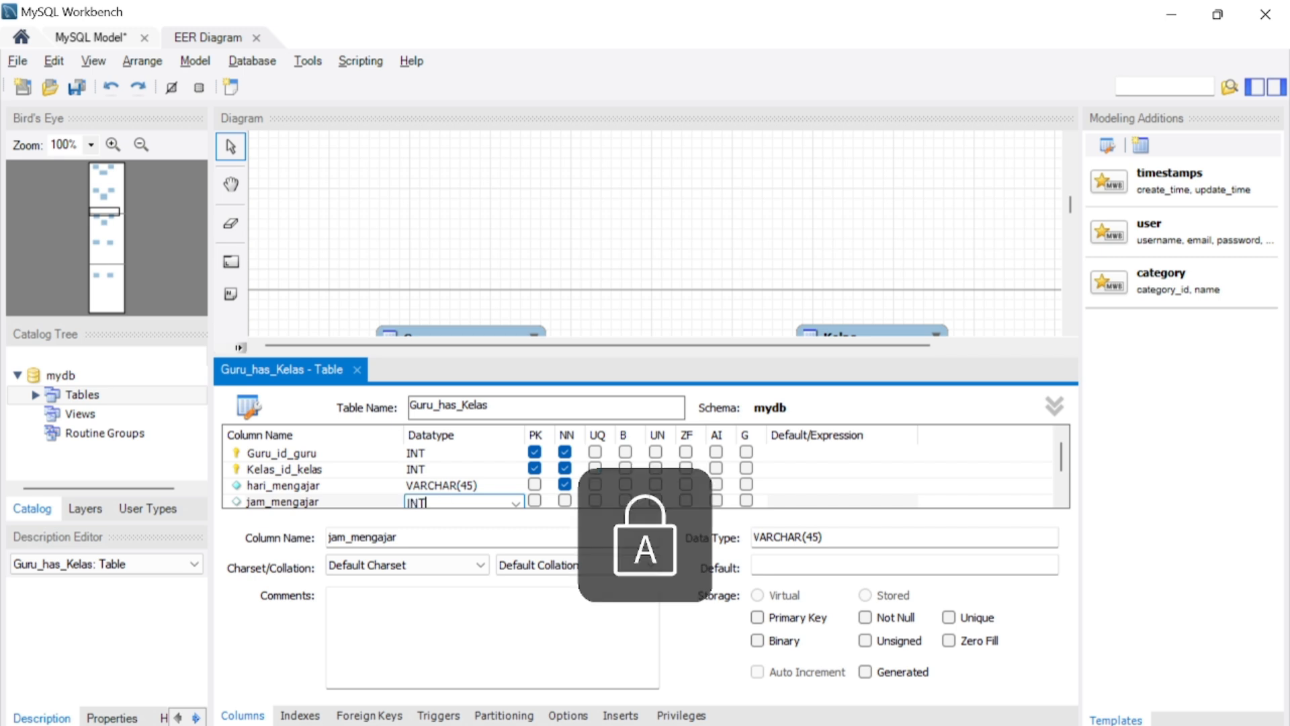
type("T")
left_click(565, 500)
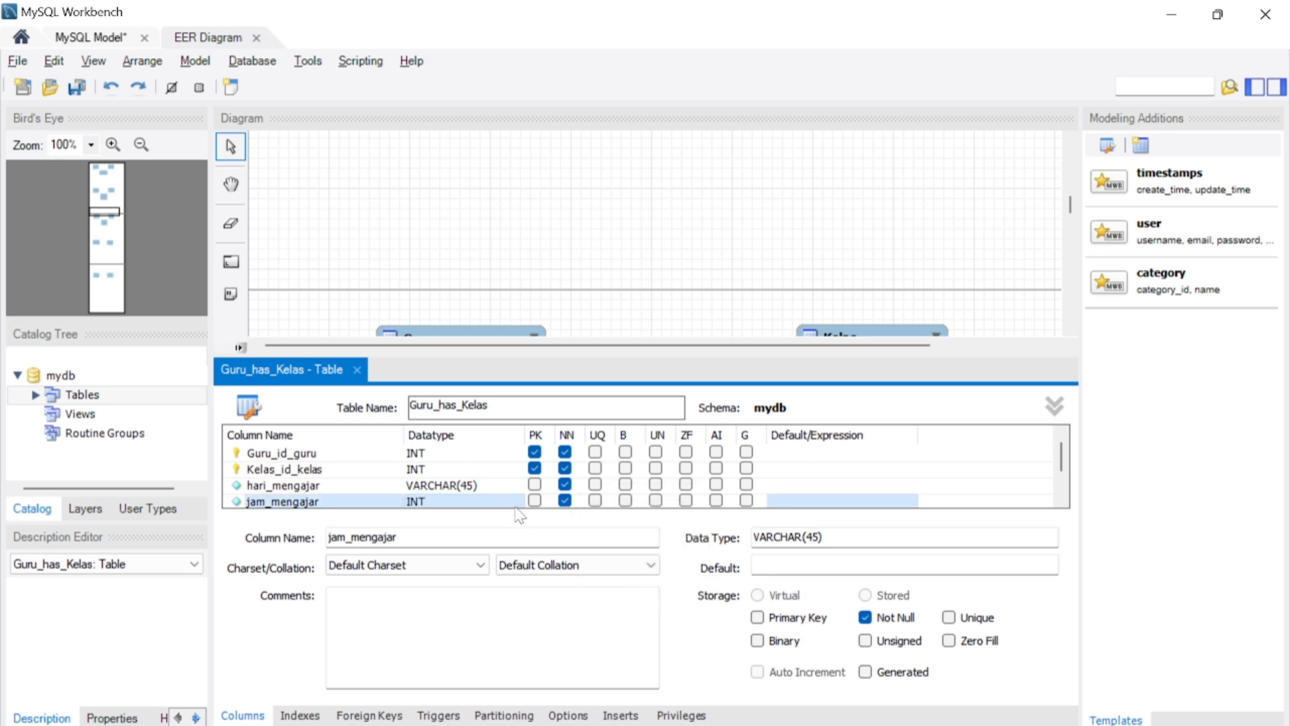
left_click(357, 374)
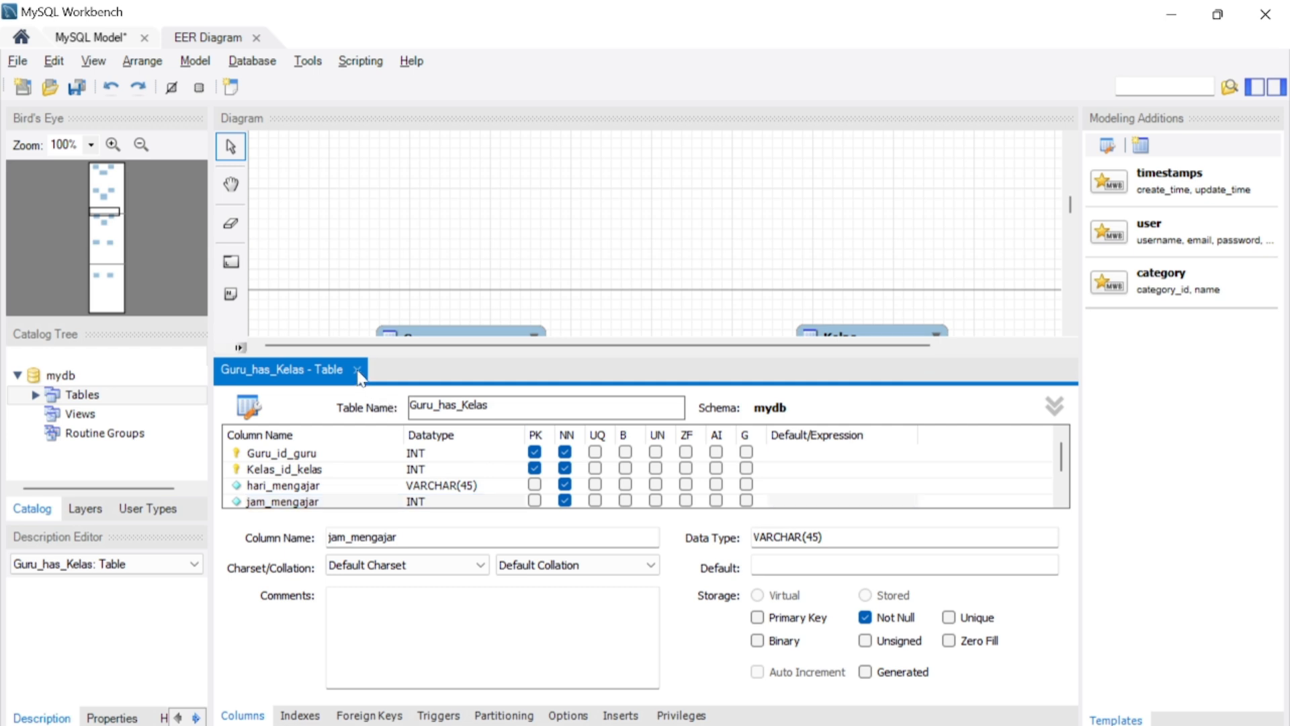
left_click(357, 374)
left_click(617, 500)
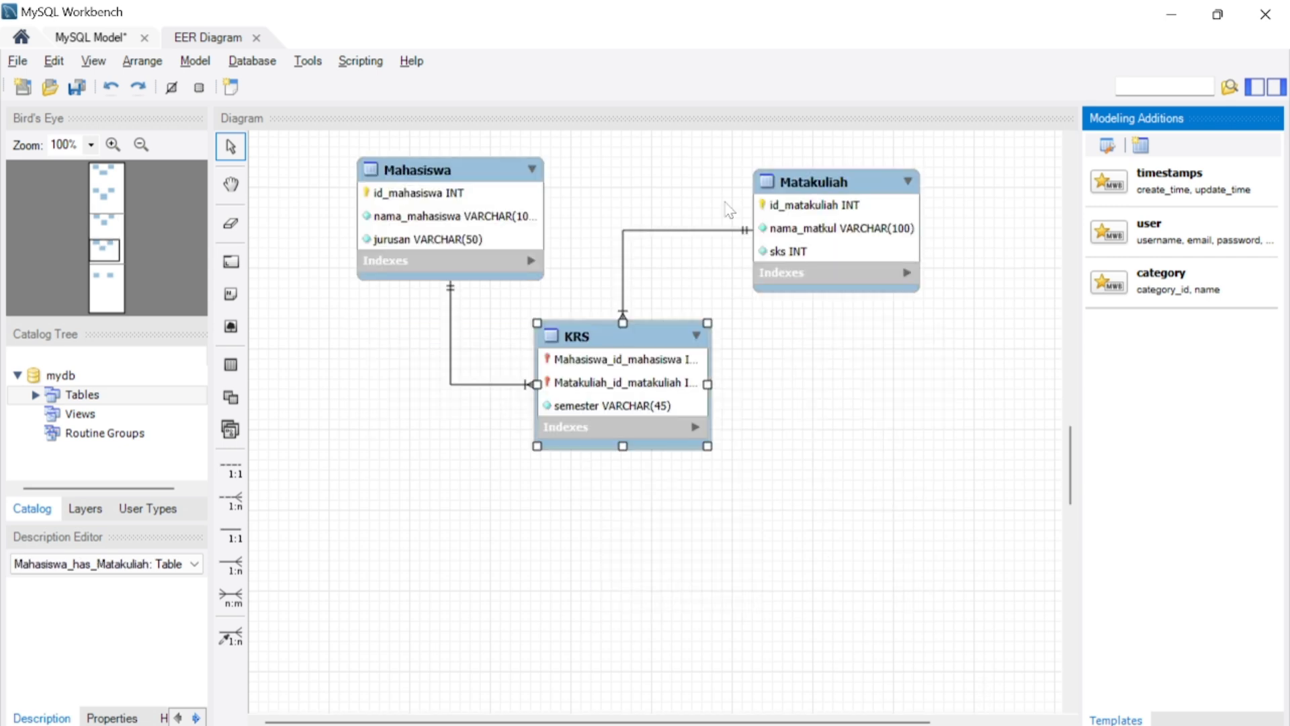
- Create an identifying many-to-many relationship between Game and Platform, and move the junction table below and between them
scroll(623, 456, "down", 10)
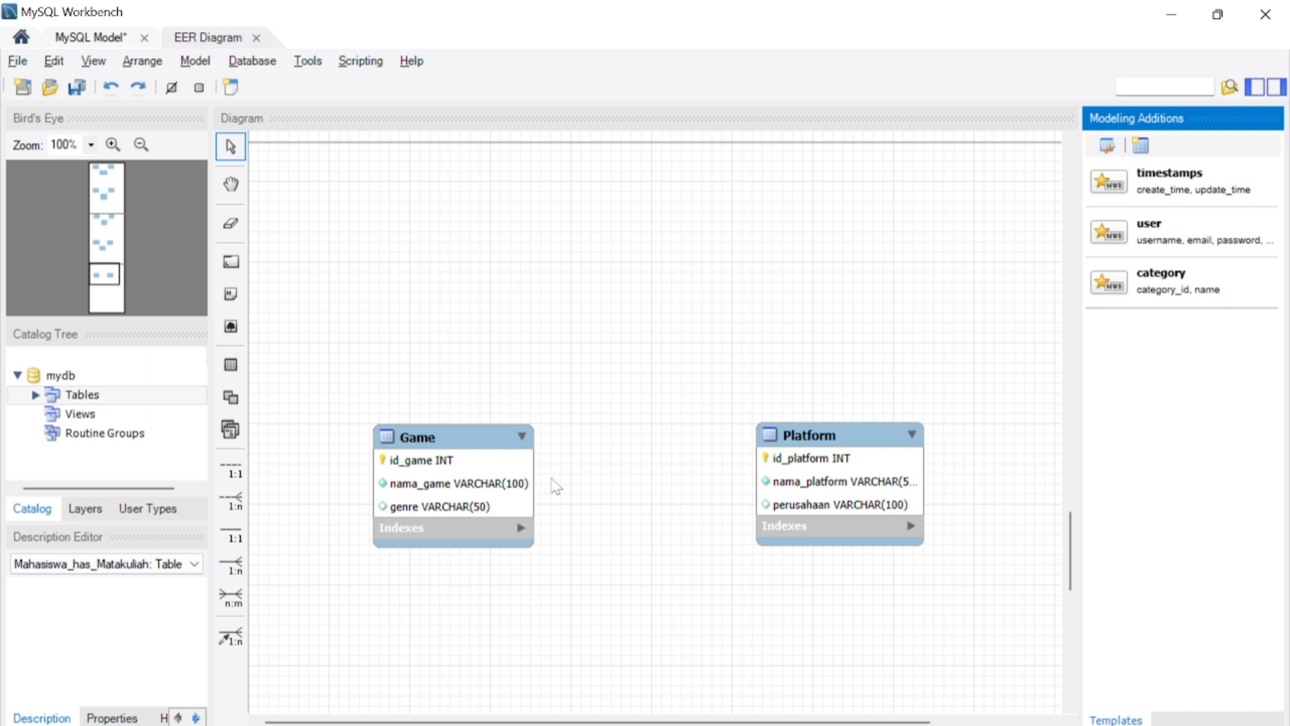
scroll(552, 485, "down", 1)
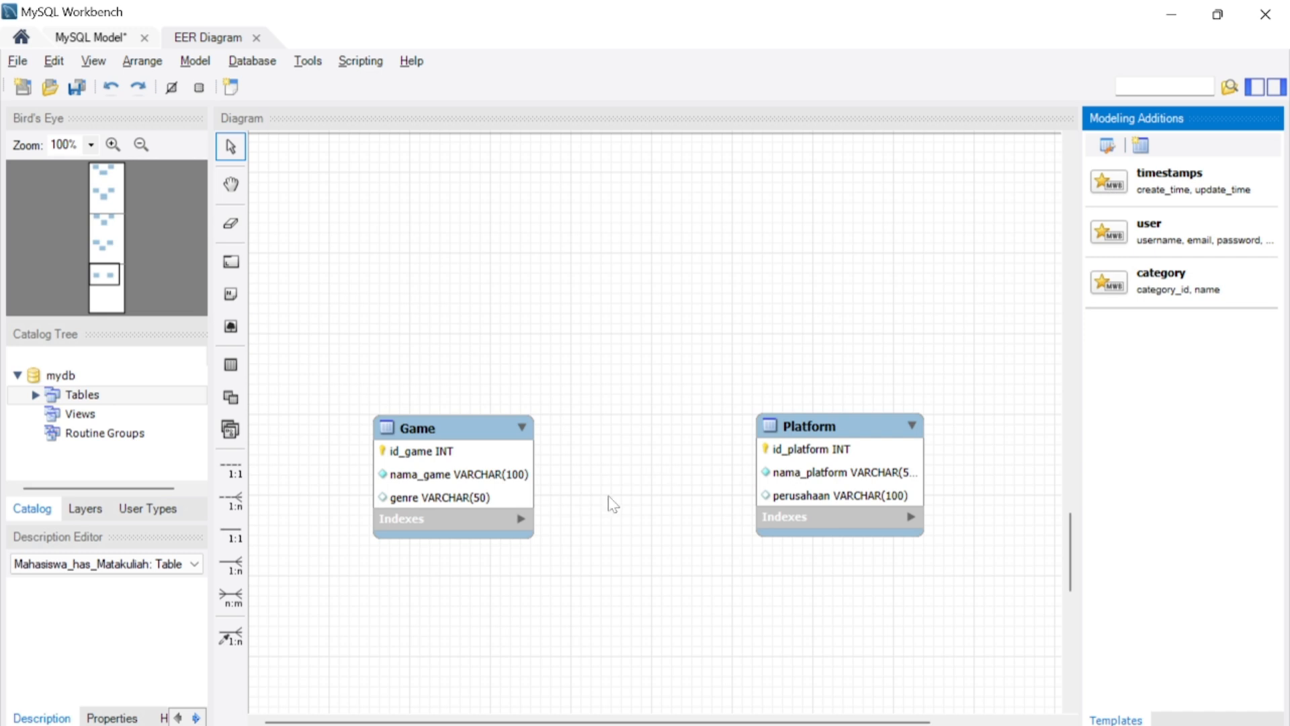
scroll(613, 505, "down", 1)
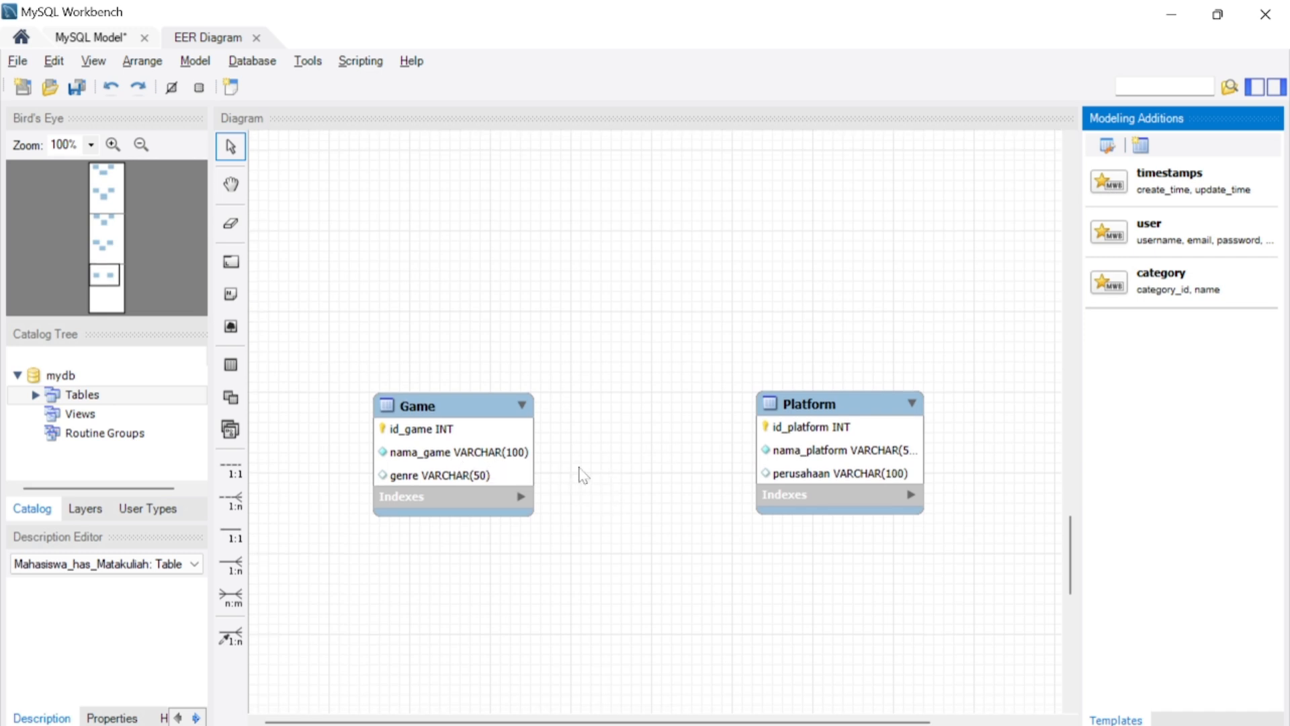
left_click(230, 596)
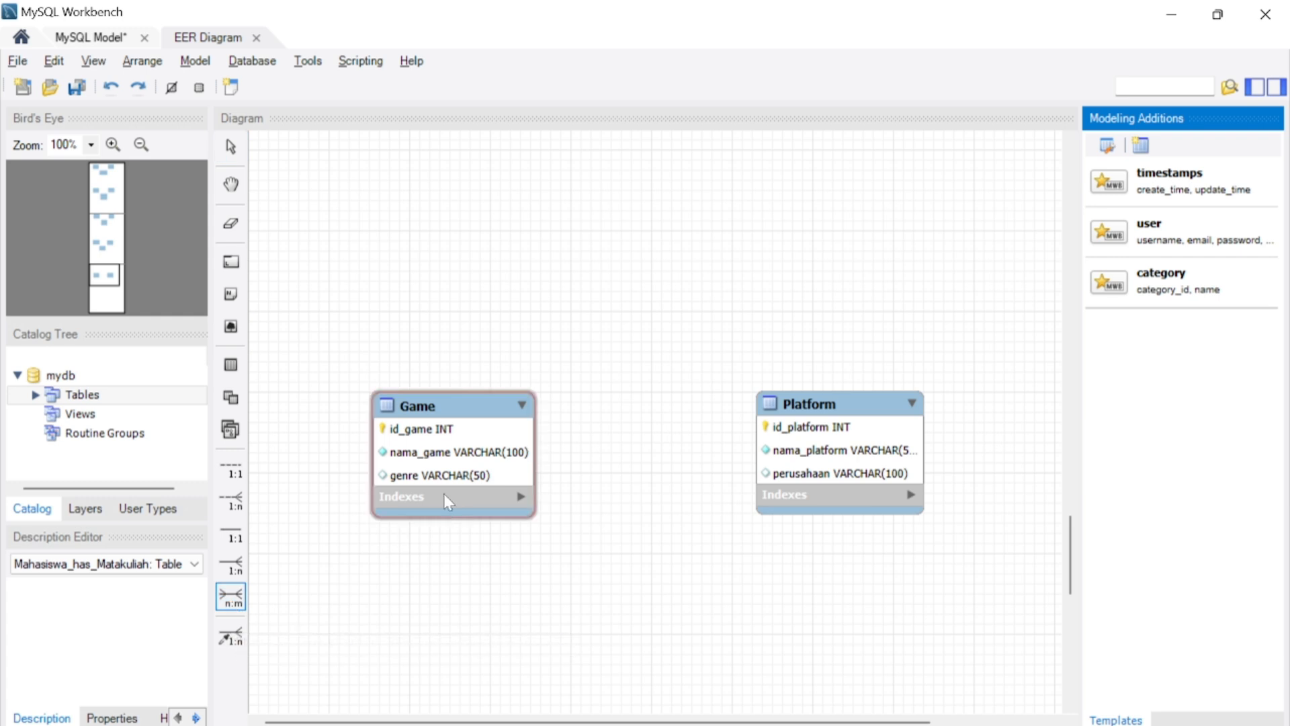
left_click(479, 476)
left_click(795, 453)
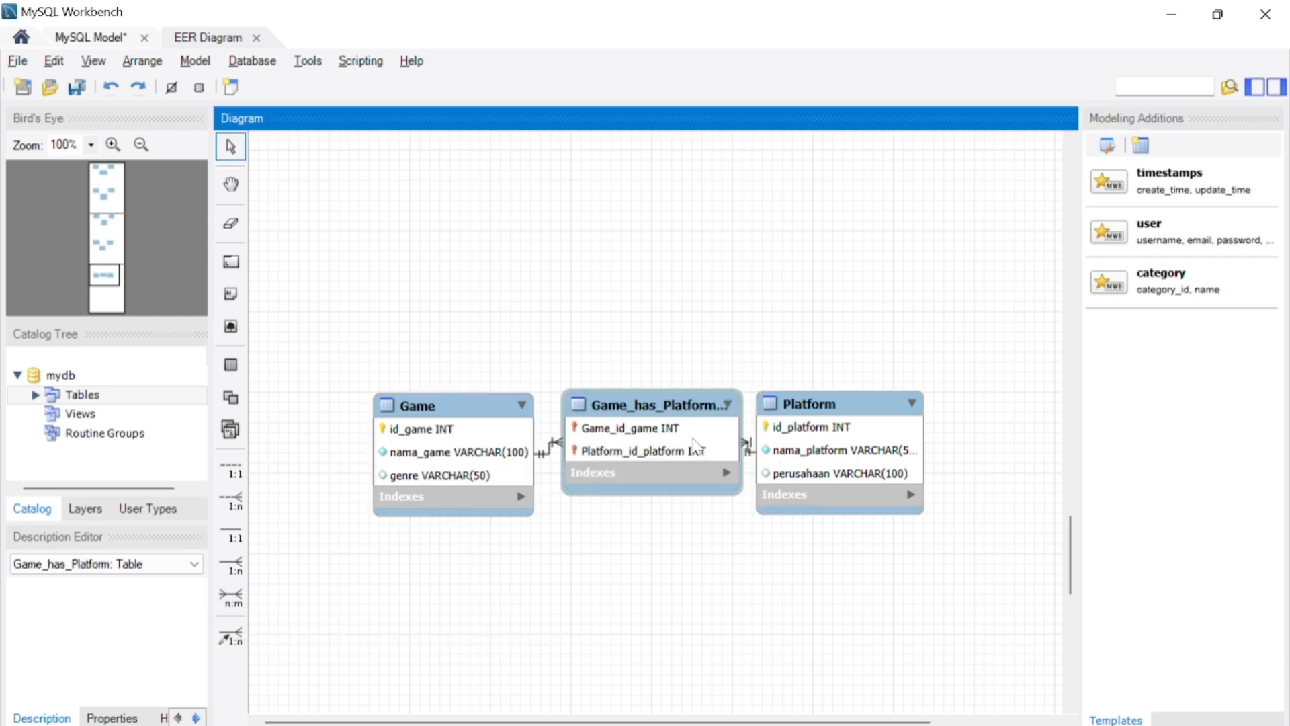
left_click_drag(680, 445, 680, 588)
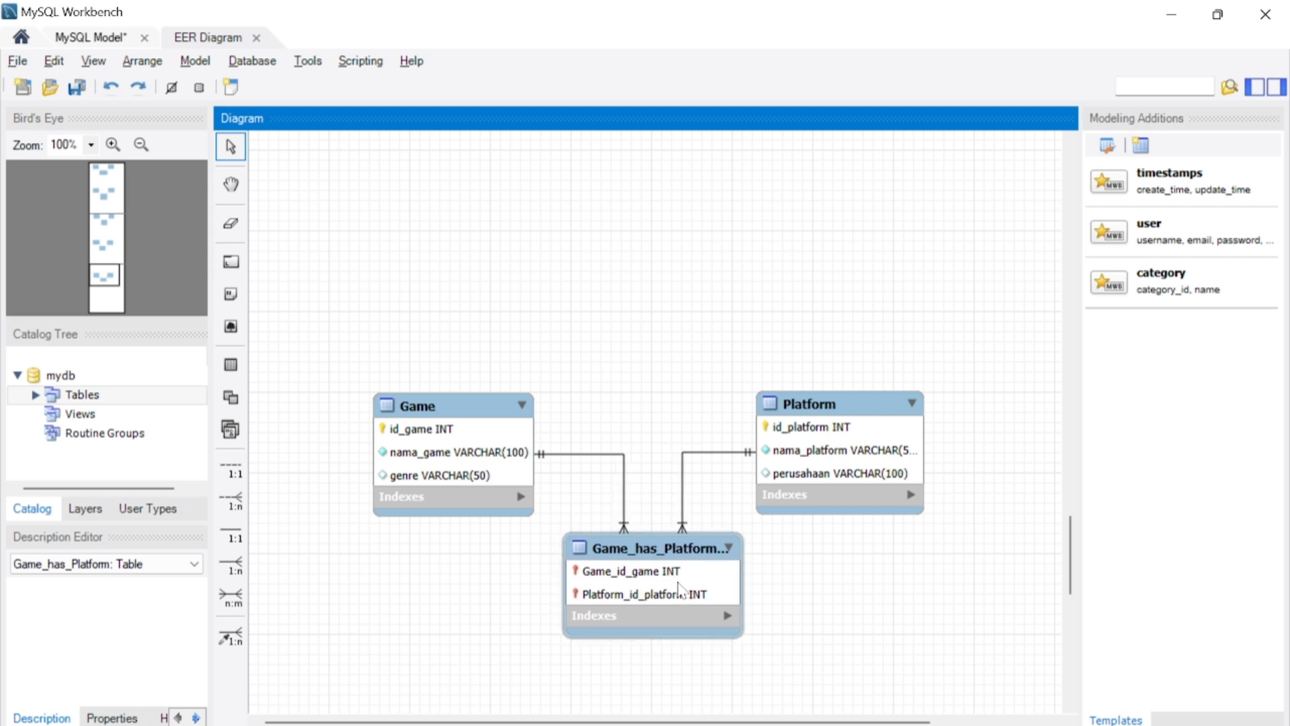
- Add a column named tanggal_rilis to the Game–Platform junction table
double_click(680, 592)
left_click(288, 485)
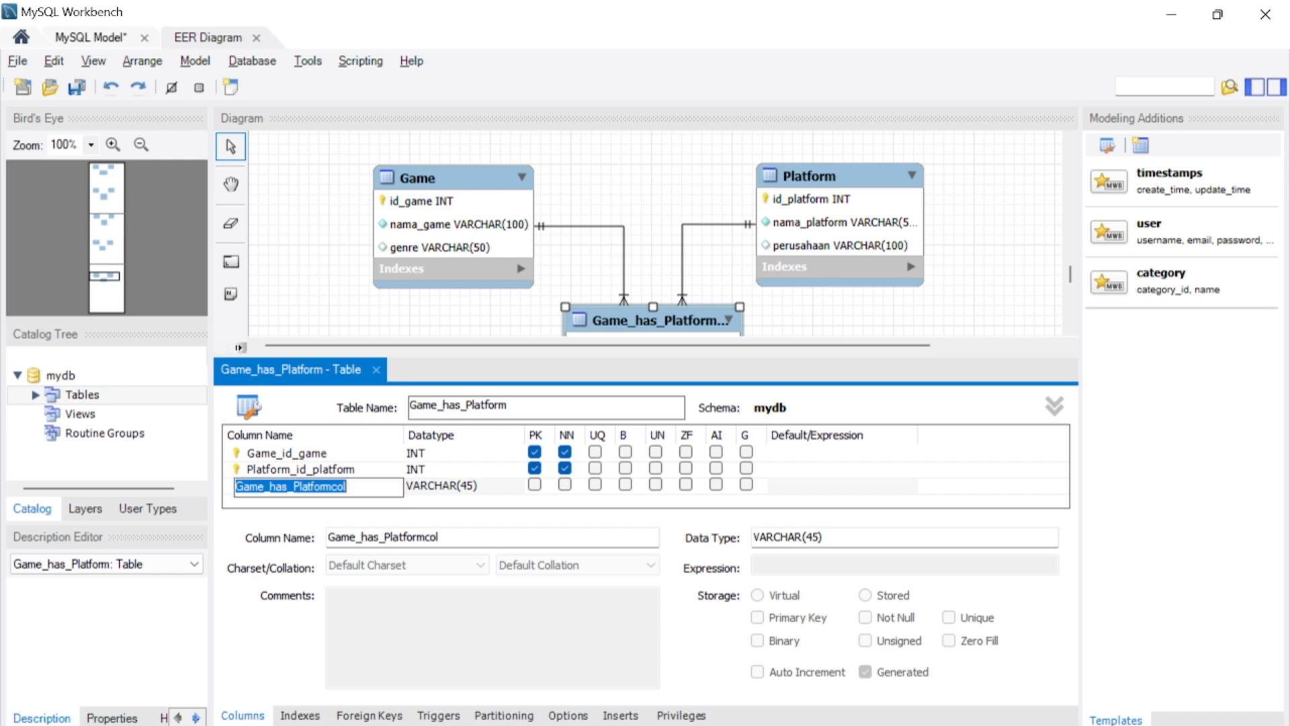
type("tangga")
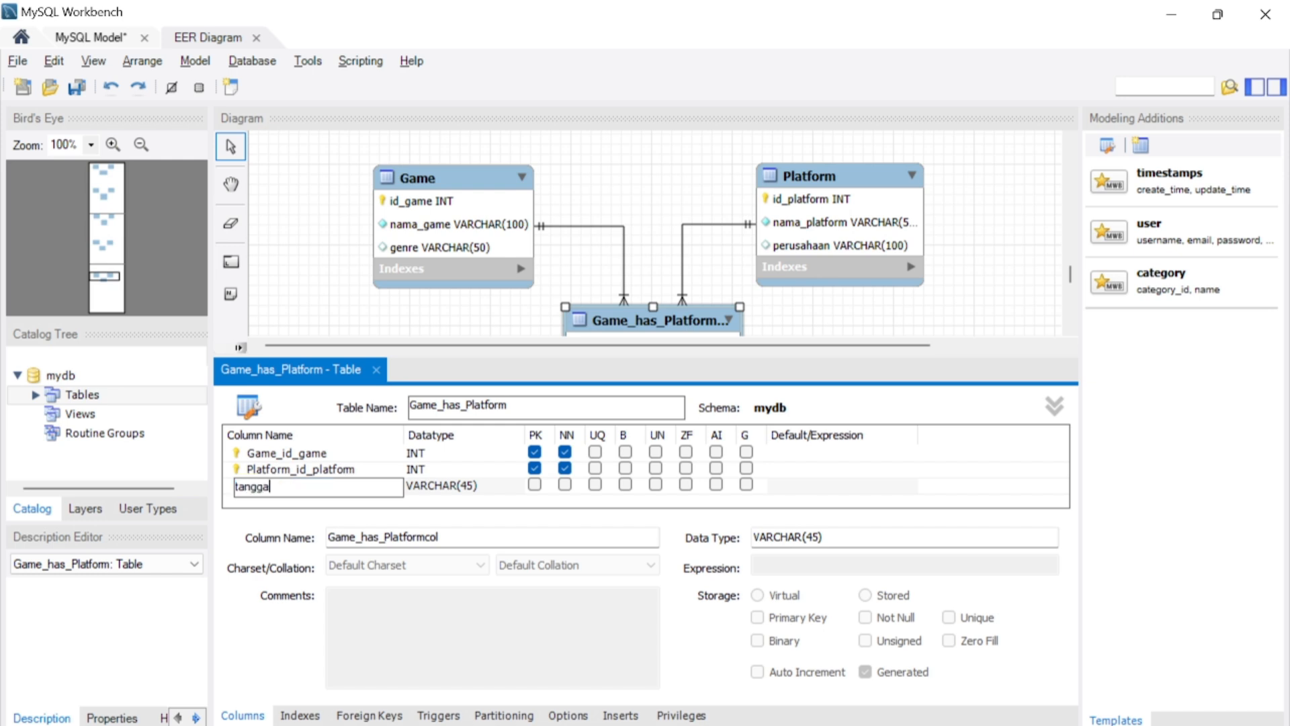
type("l_rilis")
- Set the tanggal_rilis column's data type to DATE and make it not null
left_click(442, 488)
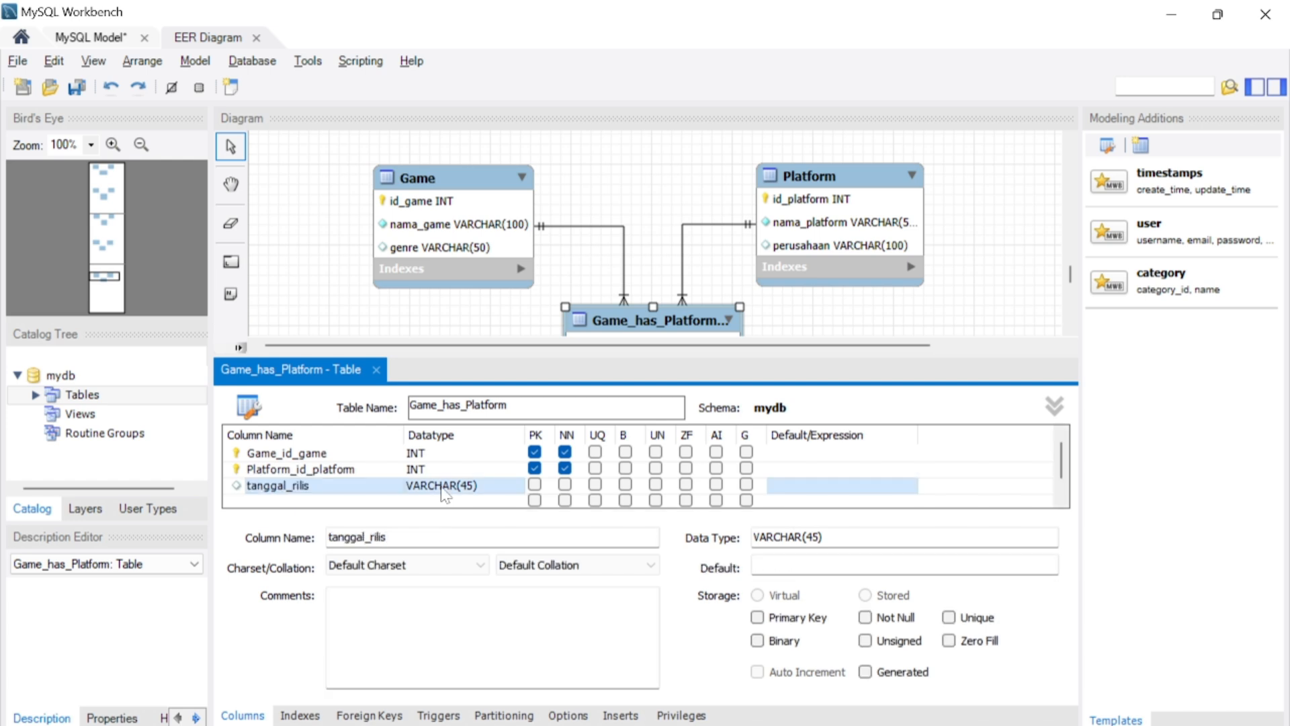
left_click(442, 488)
key("Caps_Lock")
type("DATE")
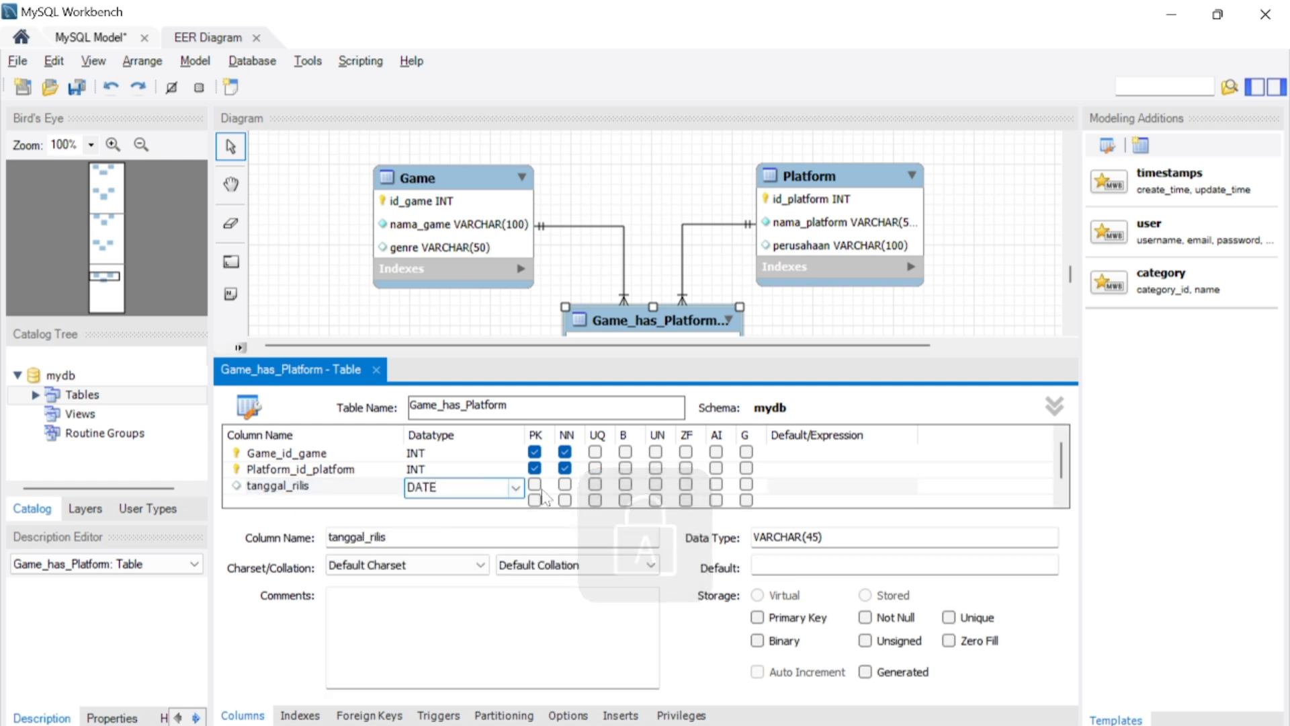
left_click(565, 484)
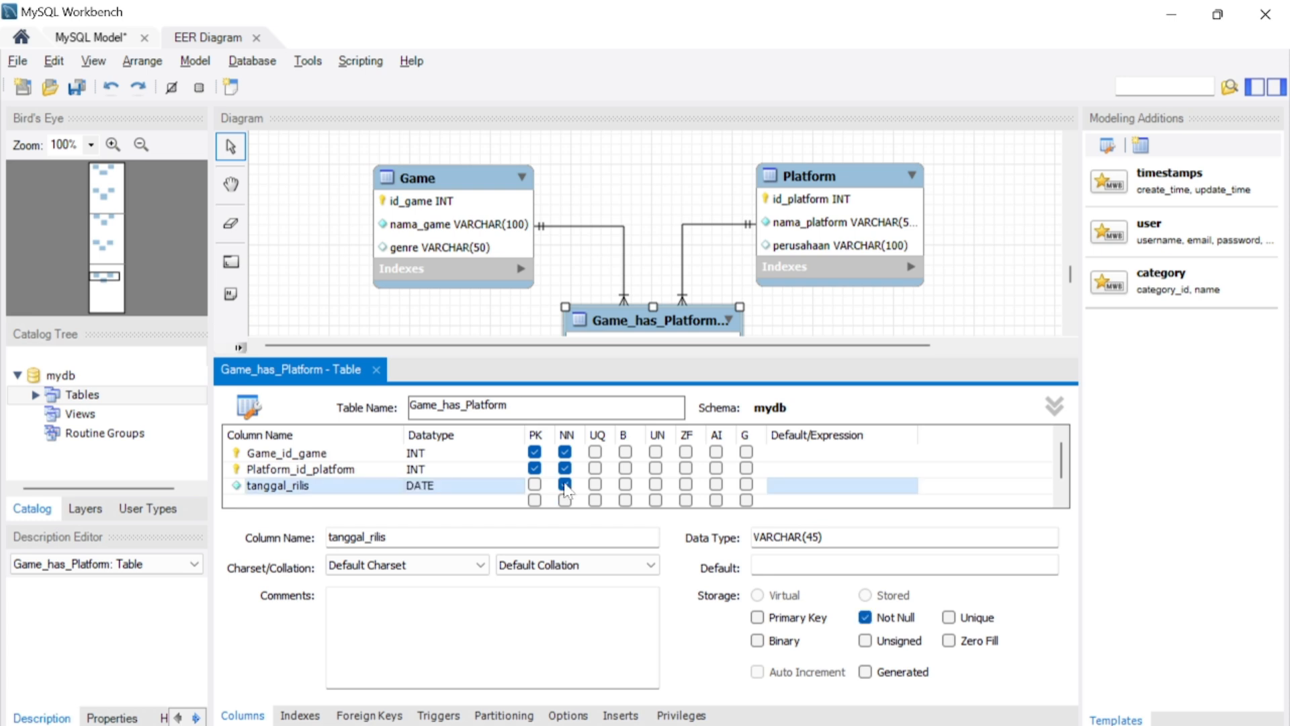
- Add a column named versi below tanggal_rilis in the Game–Platform junction table
double_click(356, 501)
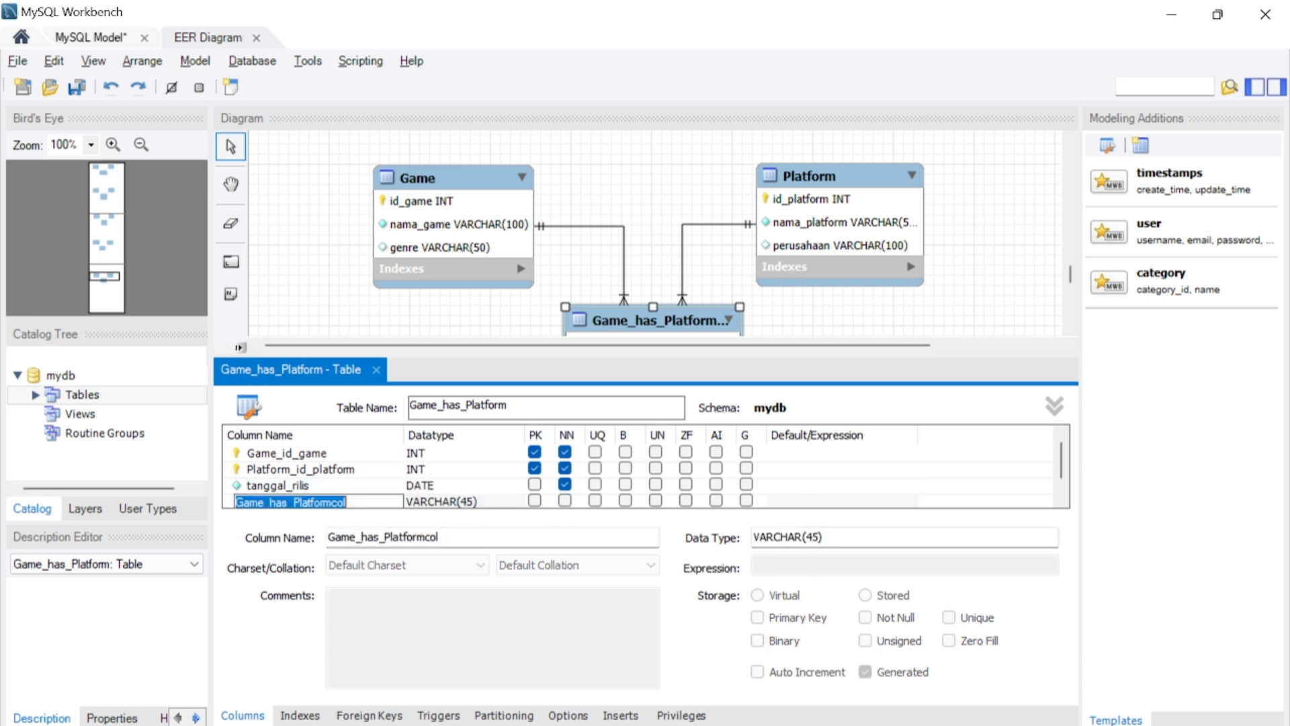
type("V")
key("BackSpace")
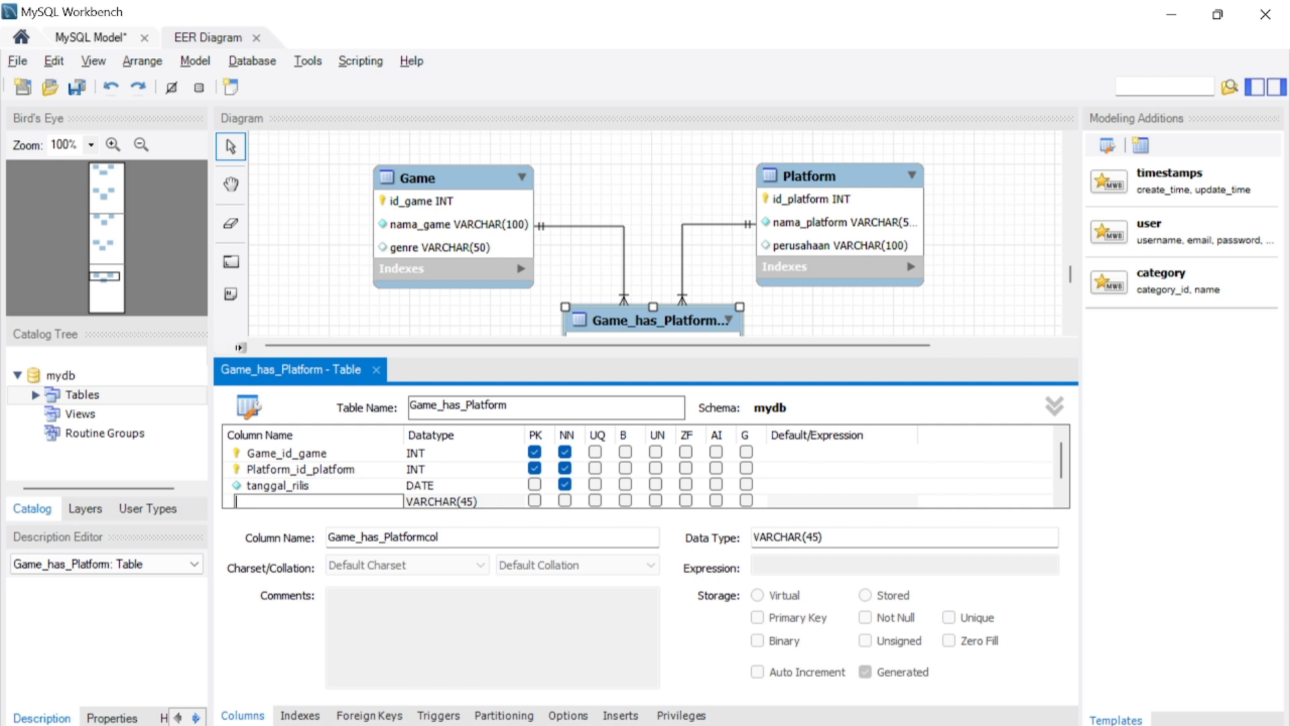
key("Caps_Lock")
type("versi")
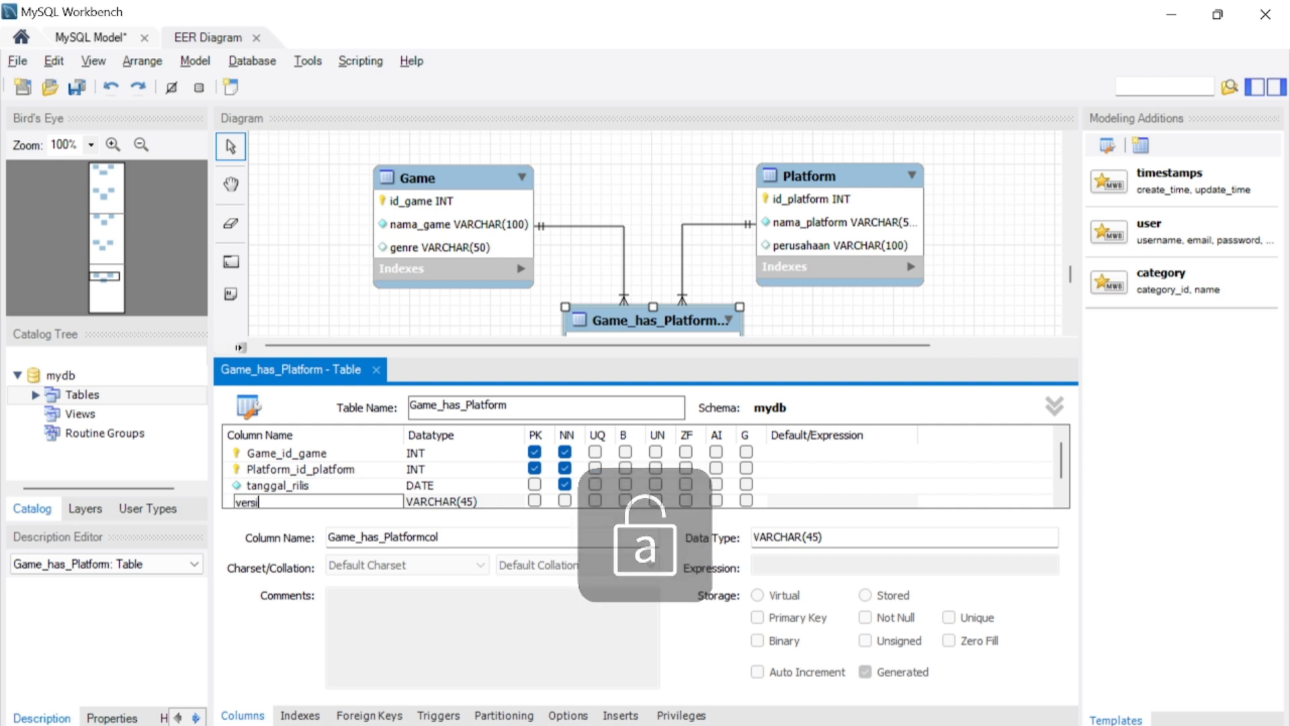
- Set the versi column's data type to VARCHAR(20)
left_click(474, 498)
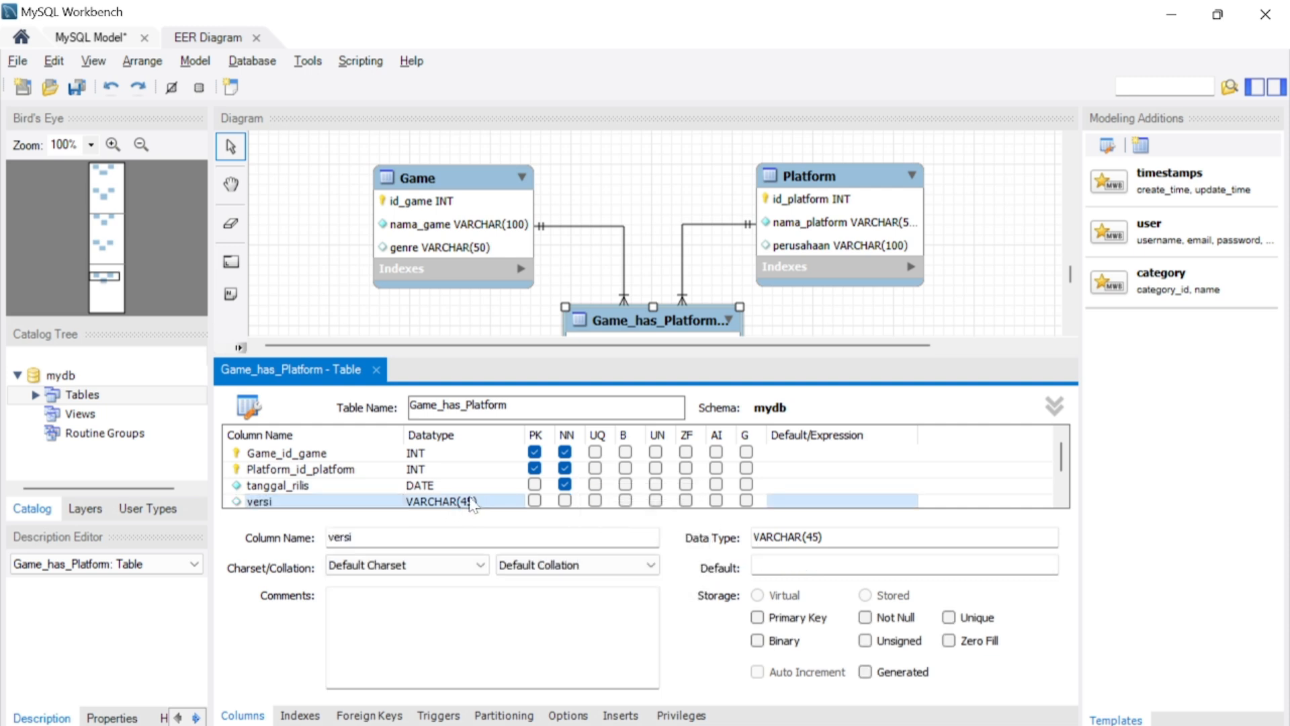
double_click(472, 501)
left_click(468, 503)
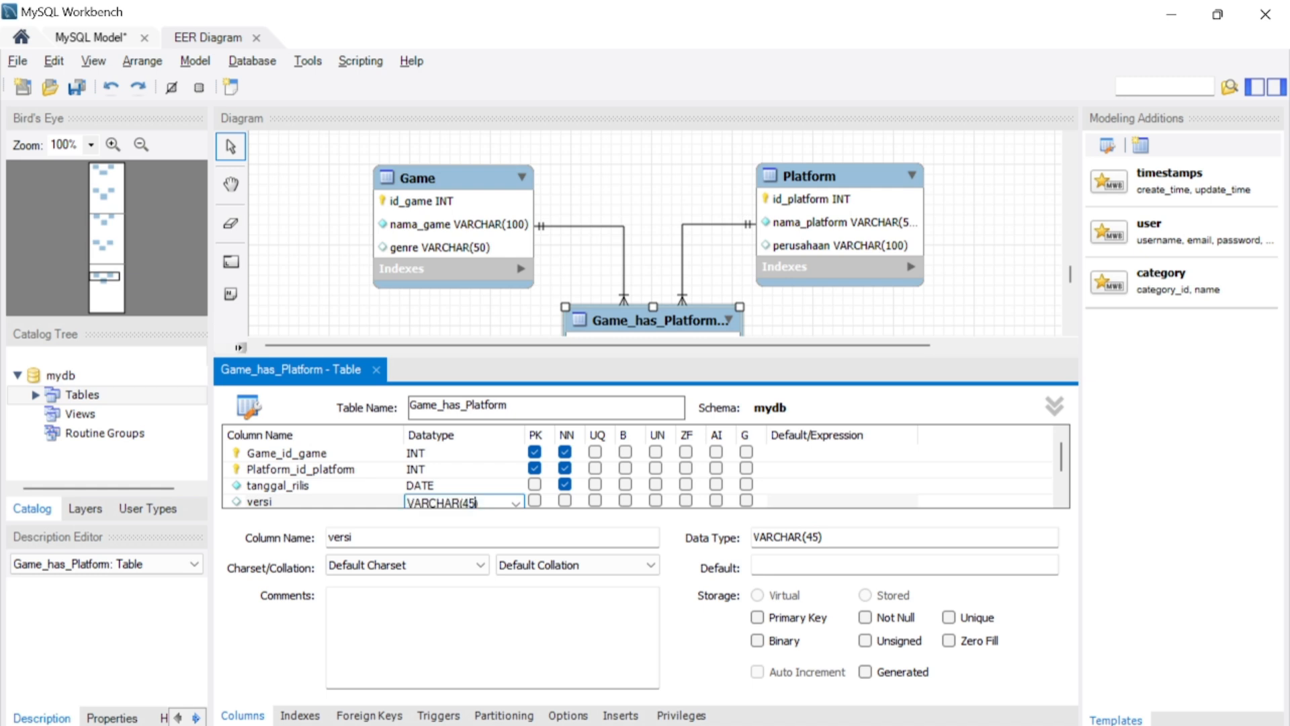
key("BackSpace")
key("BackSpace")
type("20")
- Add a column named rating_platform below versi in the Game–Platform junction table
scroll(1062, 491, "down", 1)
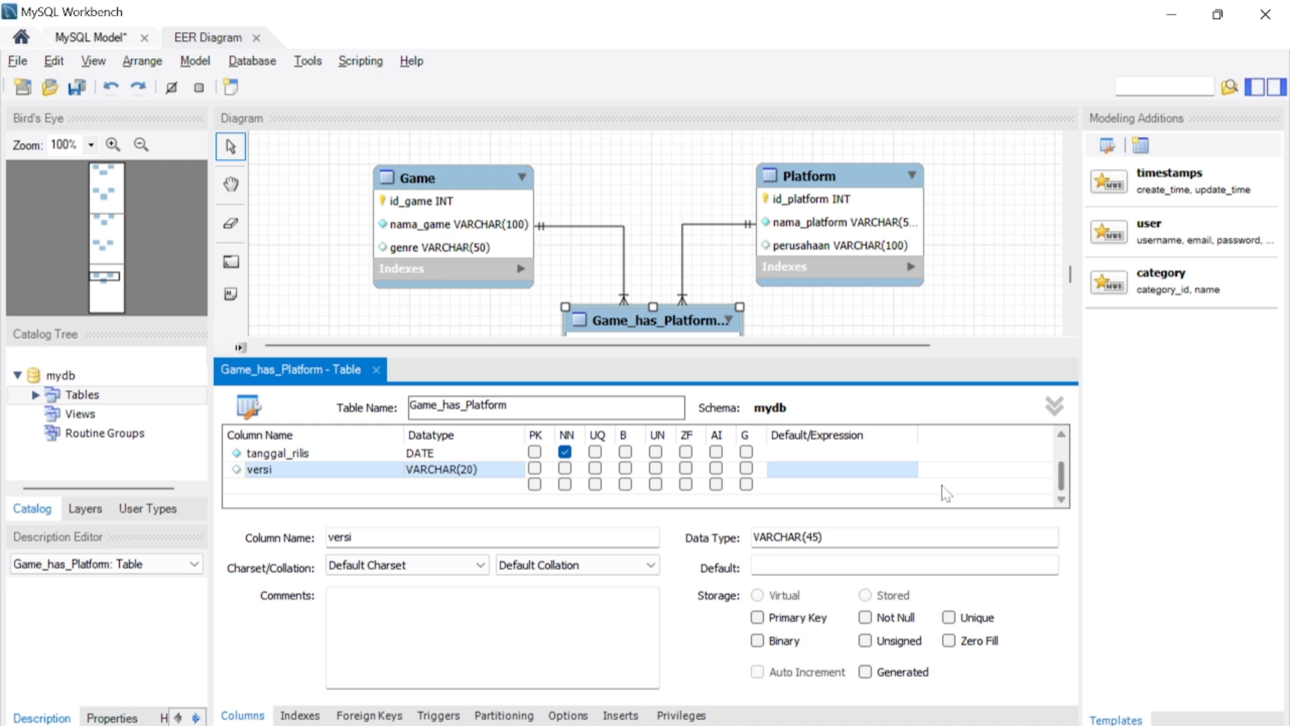
double_click(267, 485)
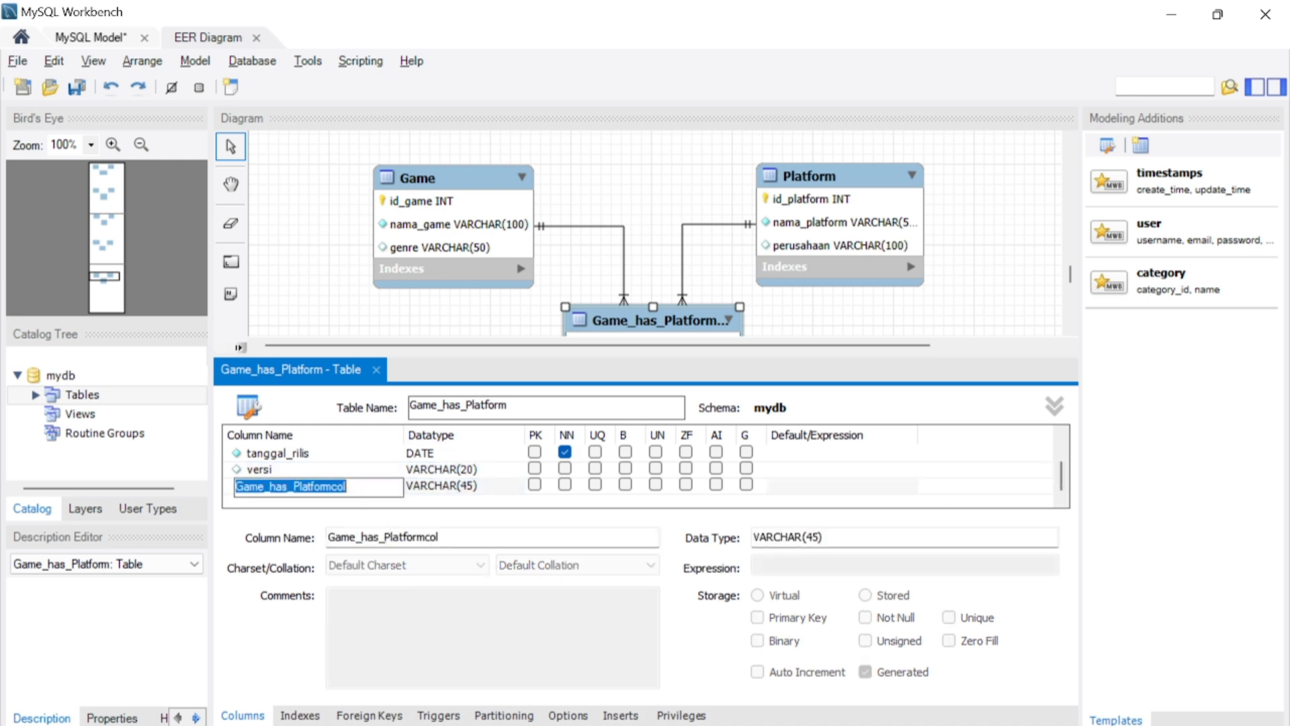
type("ratin")
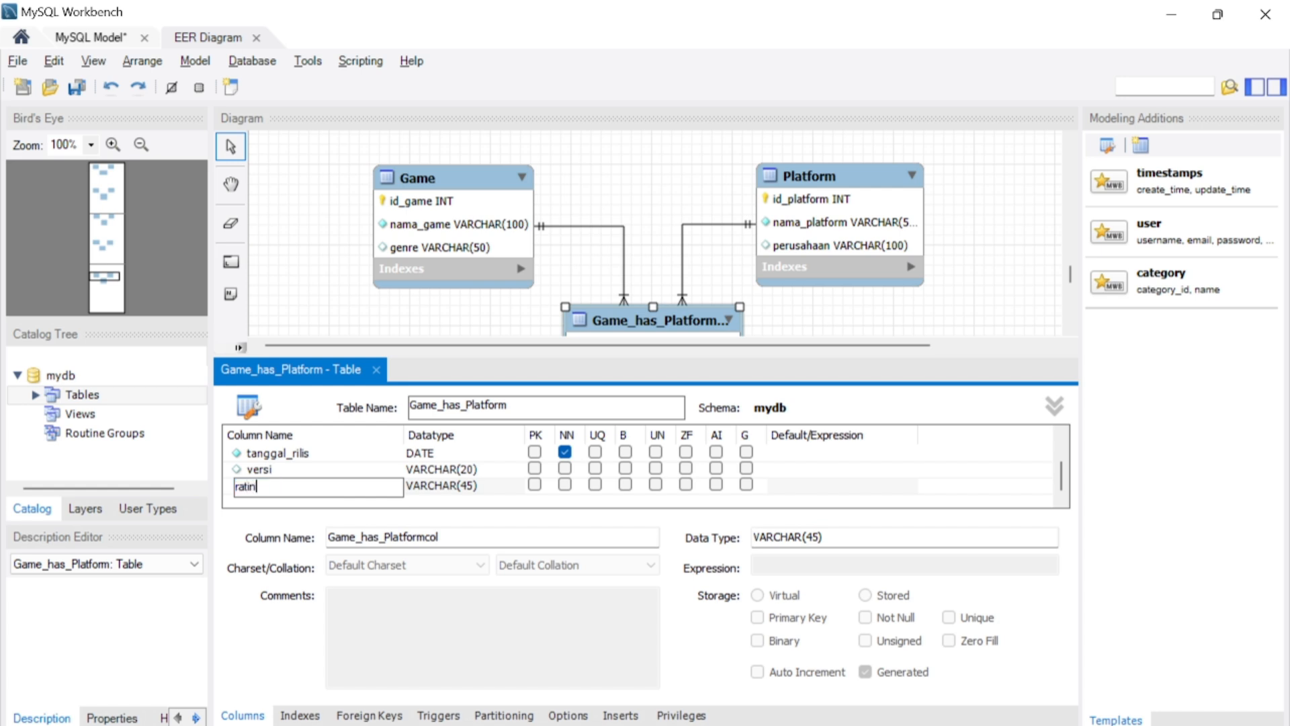
type("g_platform")
key("Tab")
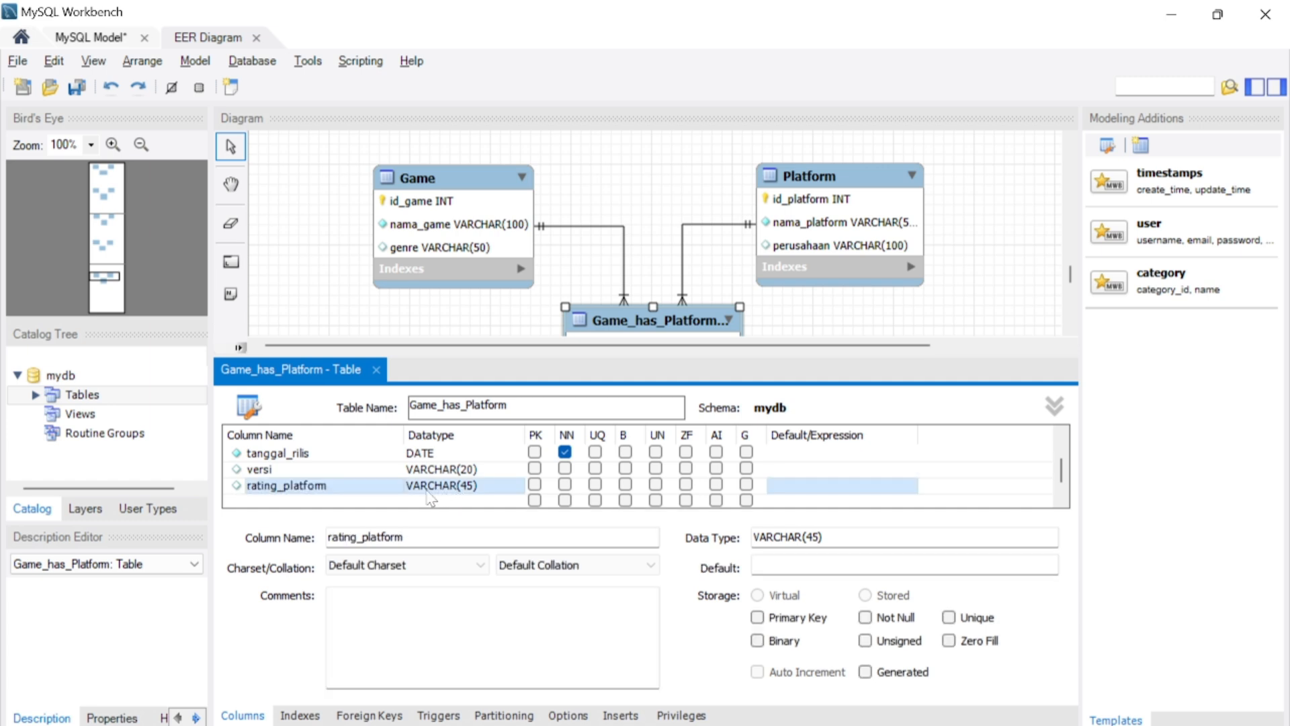
- Set the rating_platform column's data type to DECIMAL(3,1) and close the table editor
type("d")
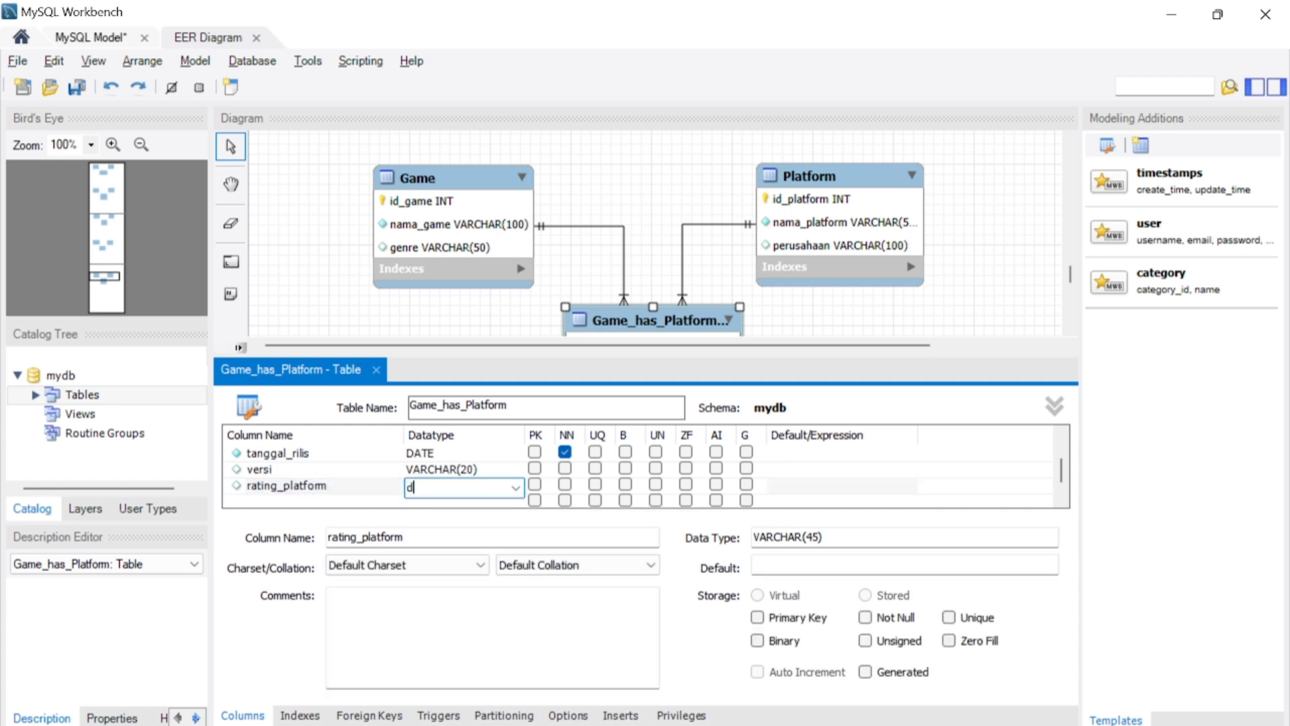
key("BackSpace")
key("Caps_Lock")
type("DECIMA")
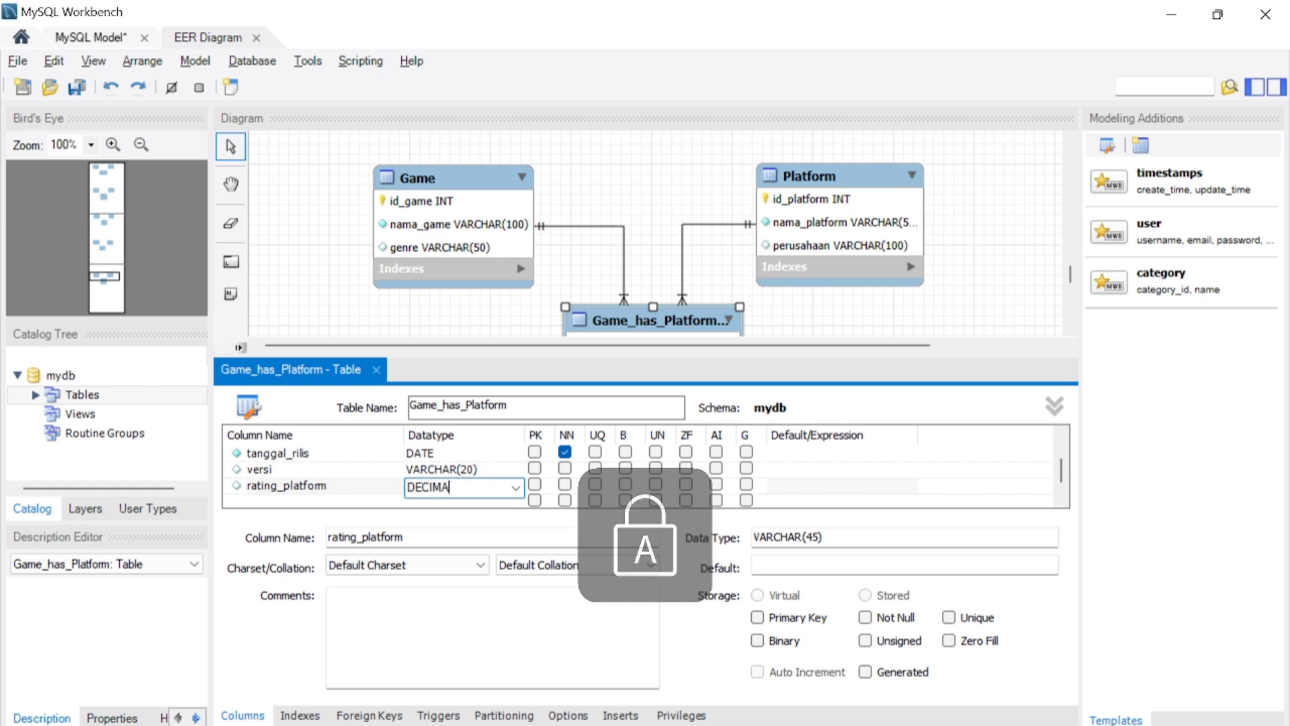
type("L3")
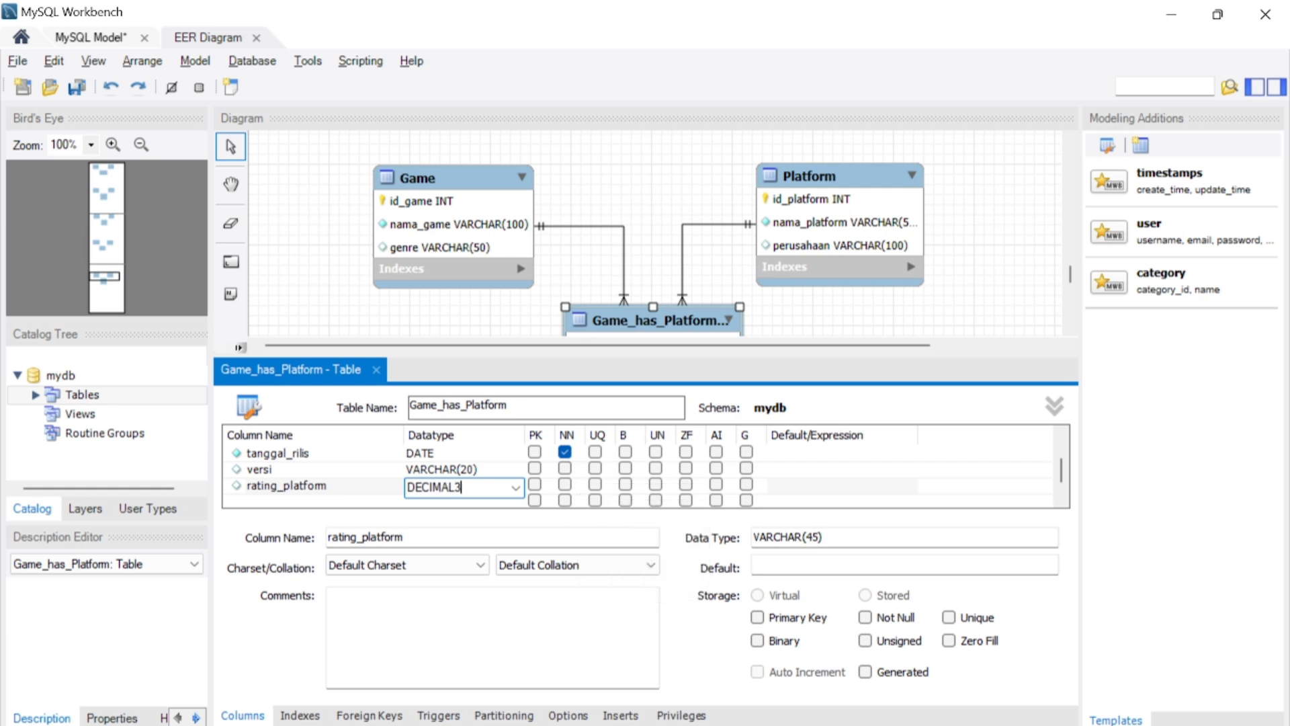
key("BackSpace")
type("(3,1)")
left_click(380, 378)
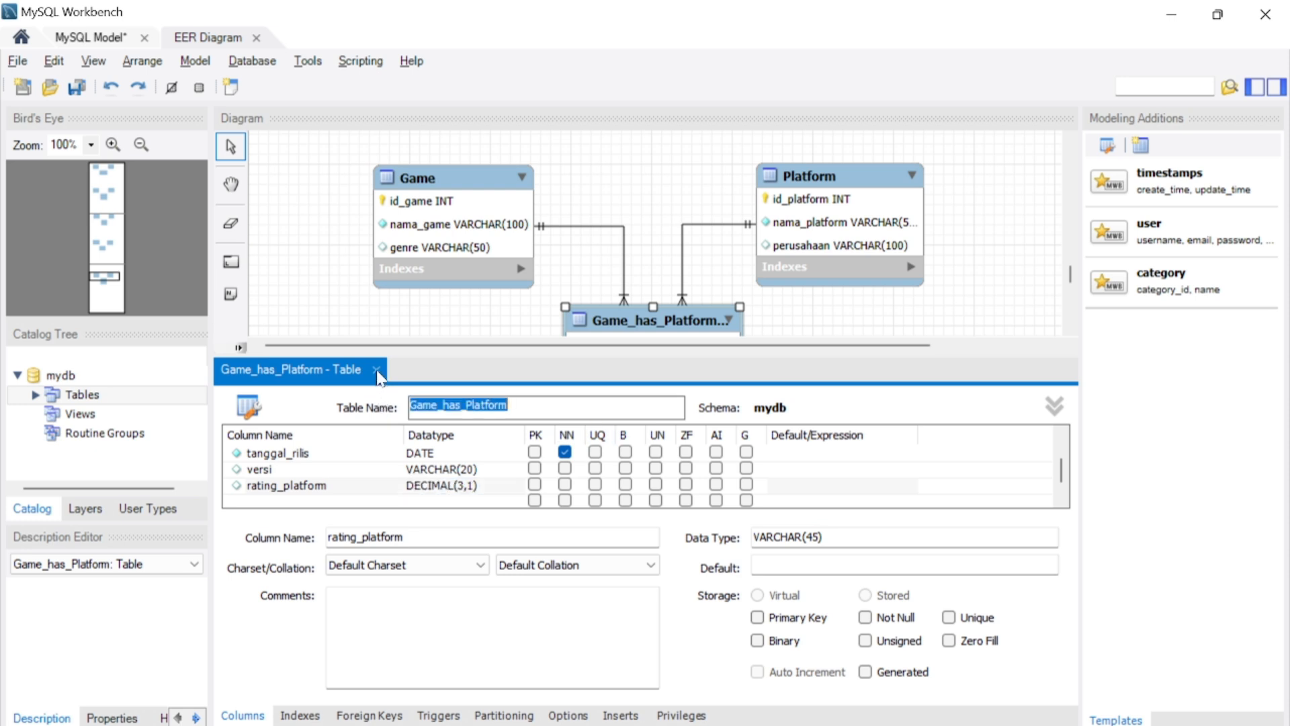
left_click(376, 369)
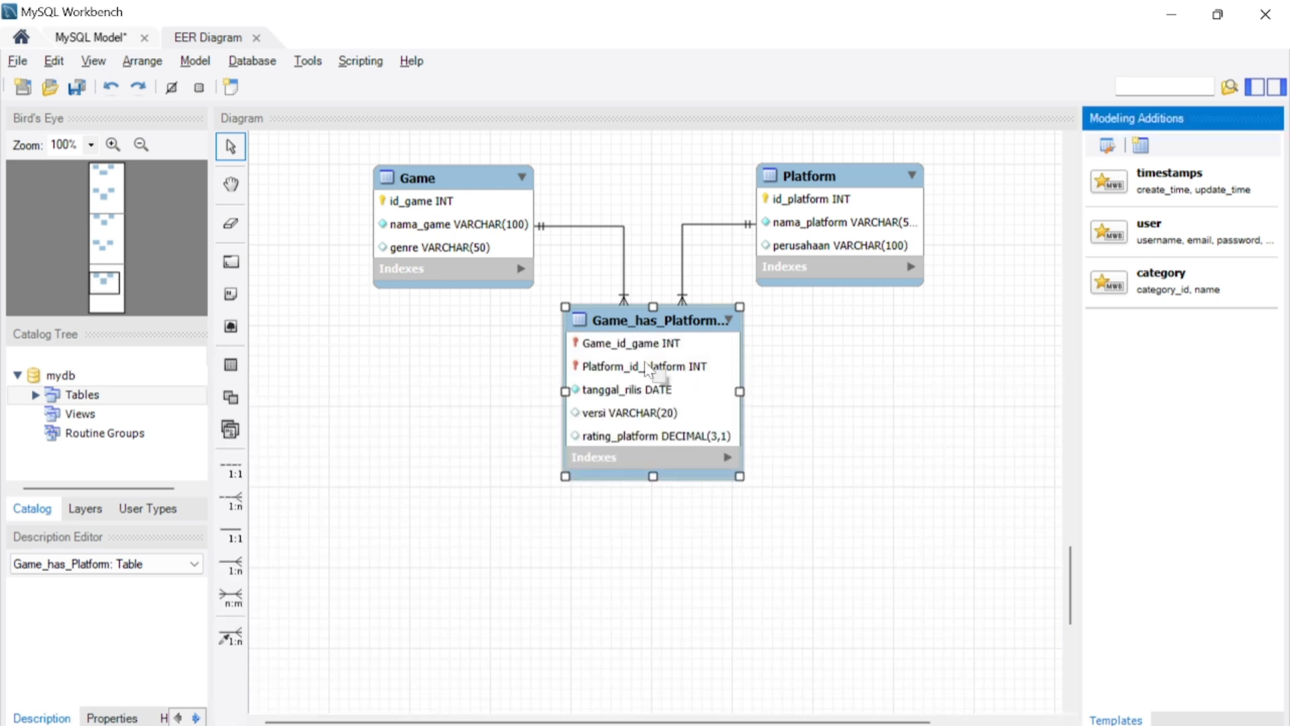